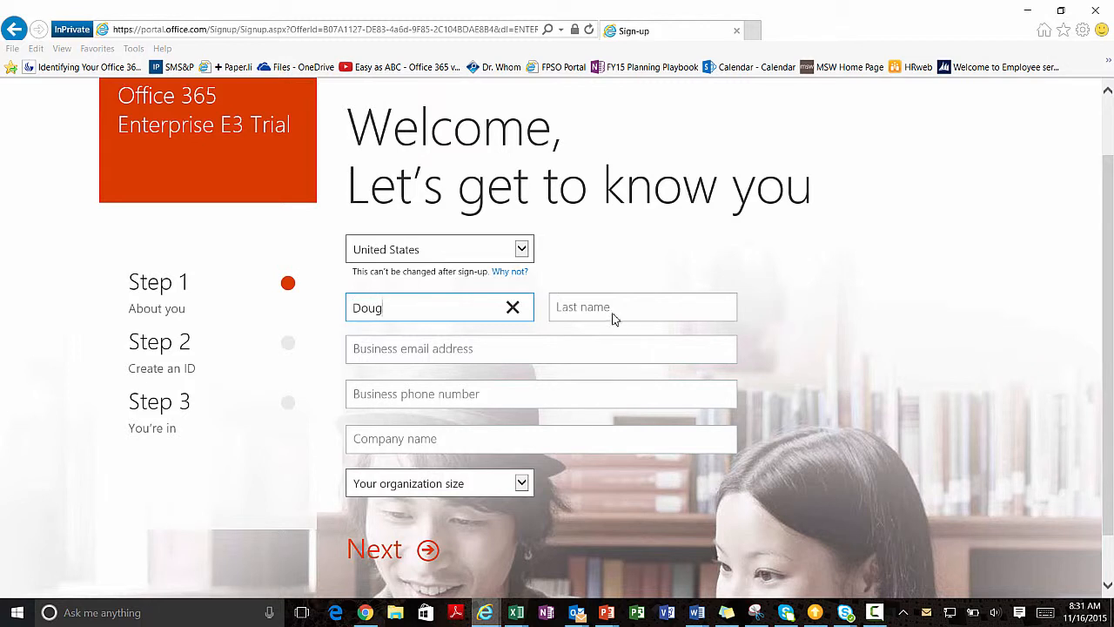
# Enter the contact's last name, business e-mail, business phone and company name WYDMBS.
pyautogui.click(614, 312)
pyautogui.write('McCutcheon')
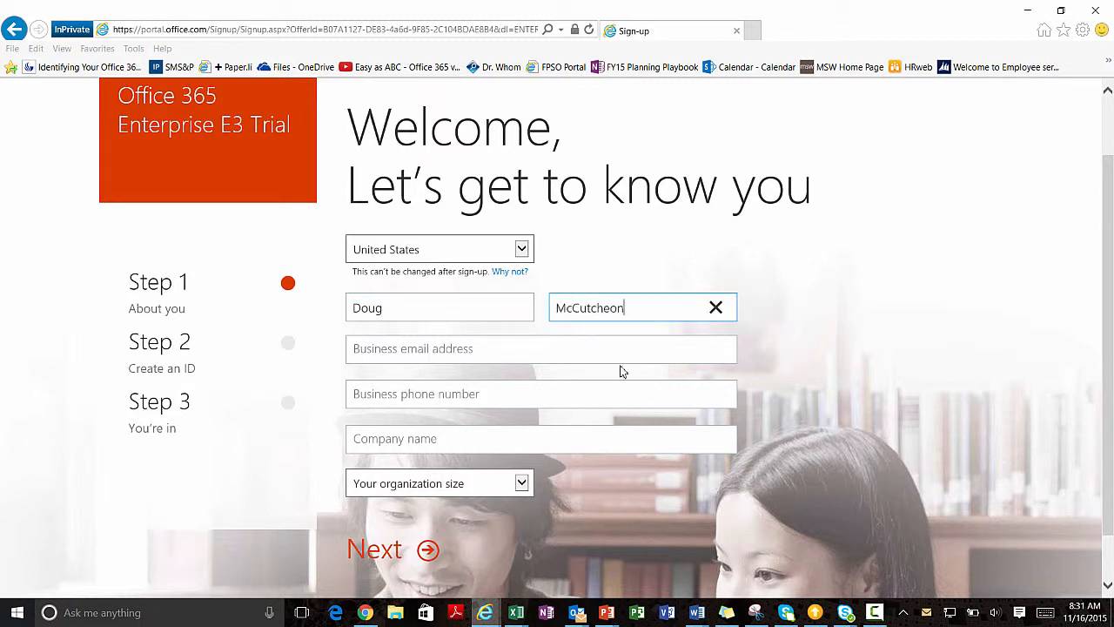
pyautogui.click(423, 348)
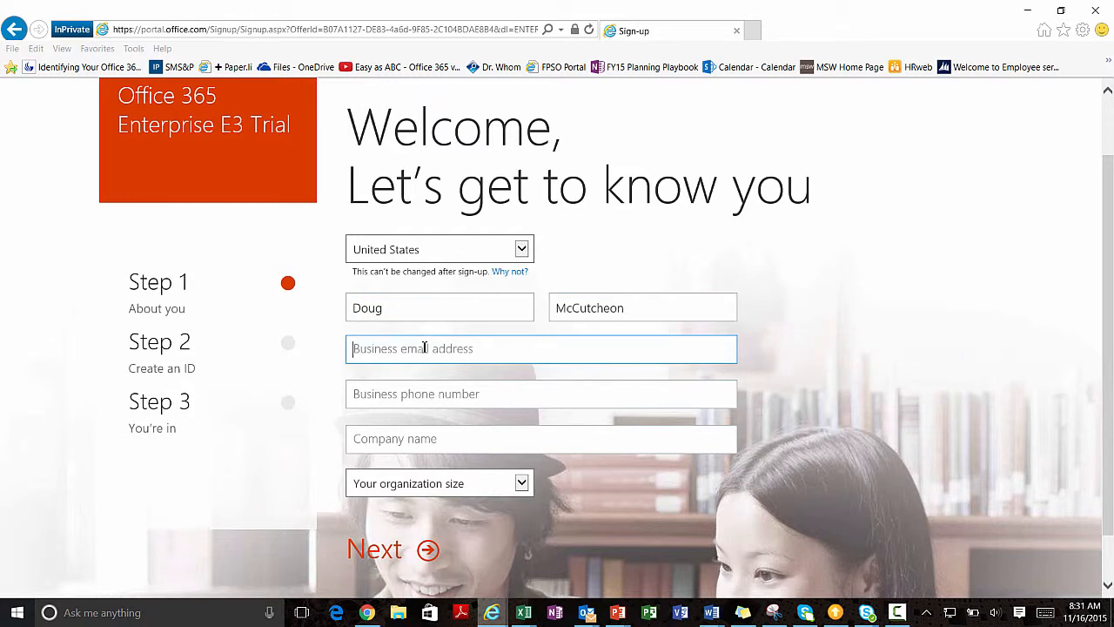
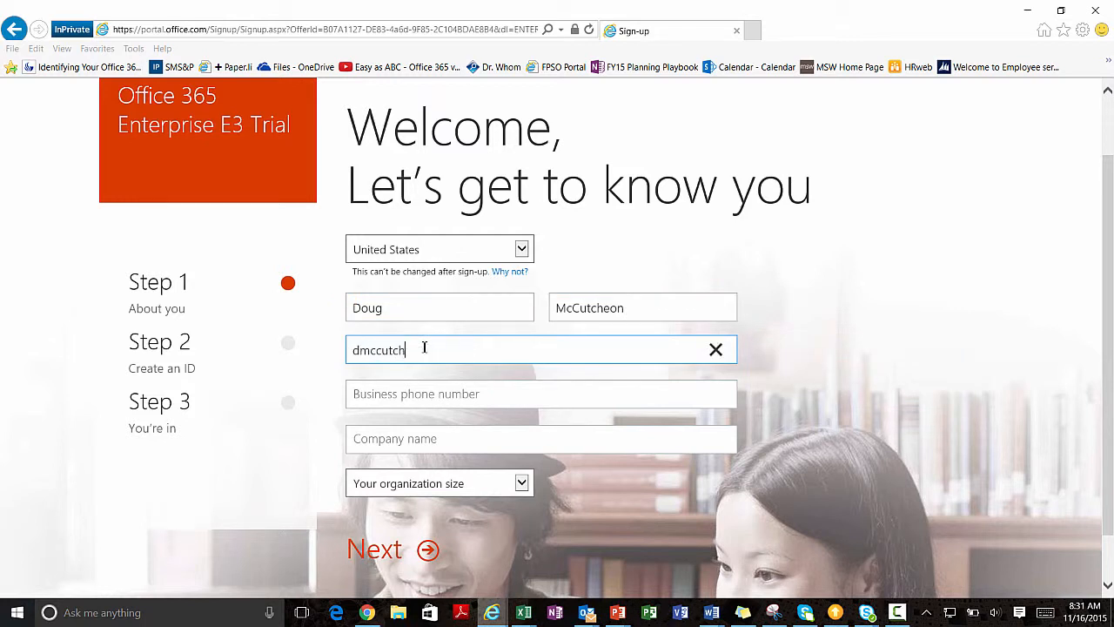
pyautogui.click(439, 393)
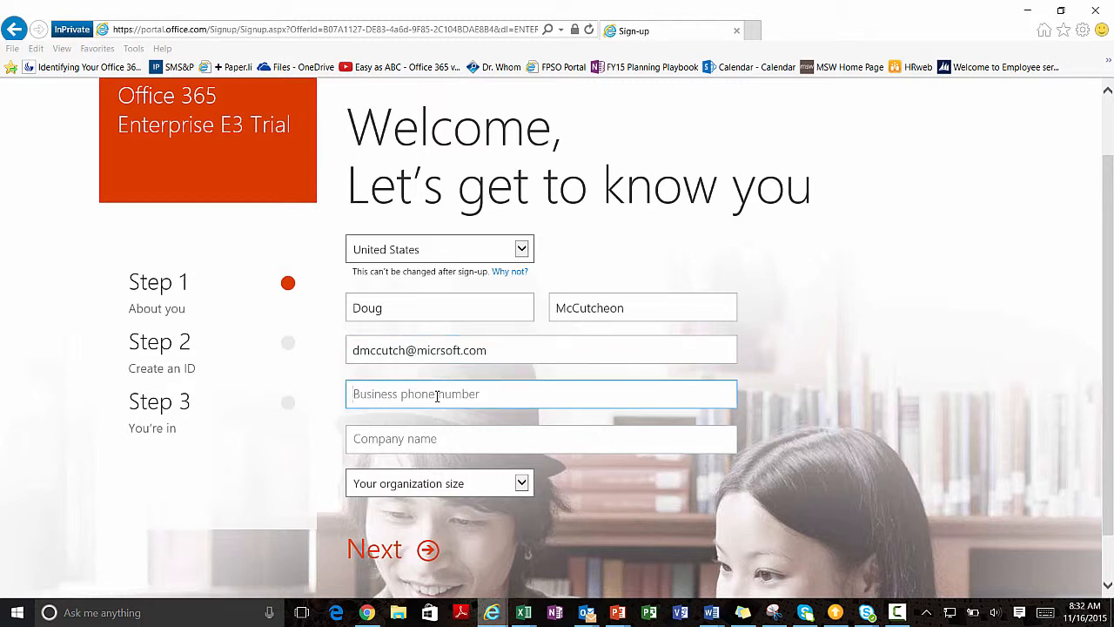
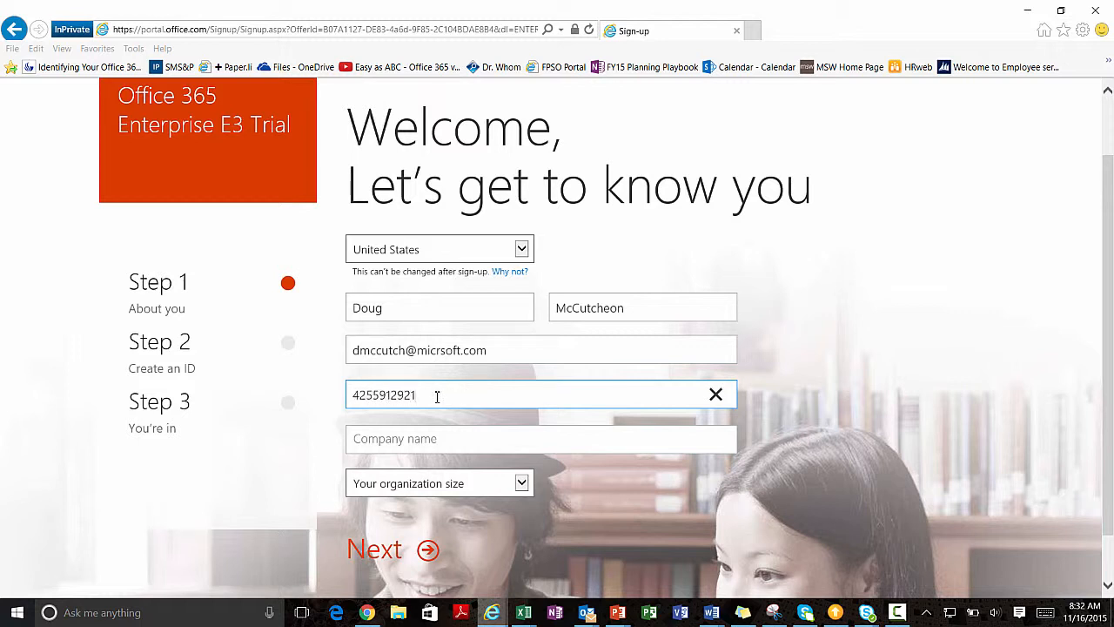
pyautogui.click(458, 440)
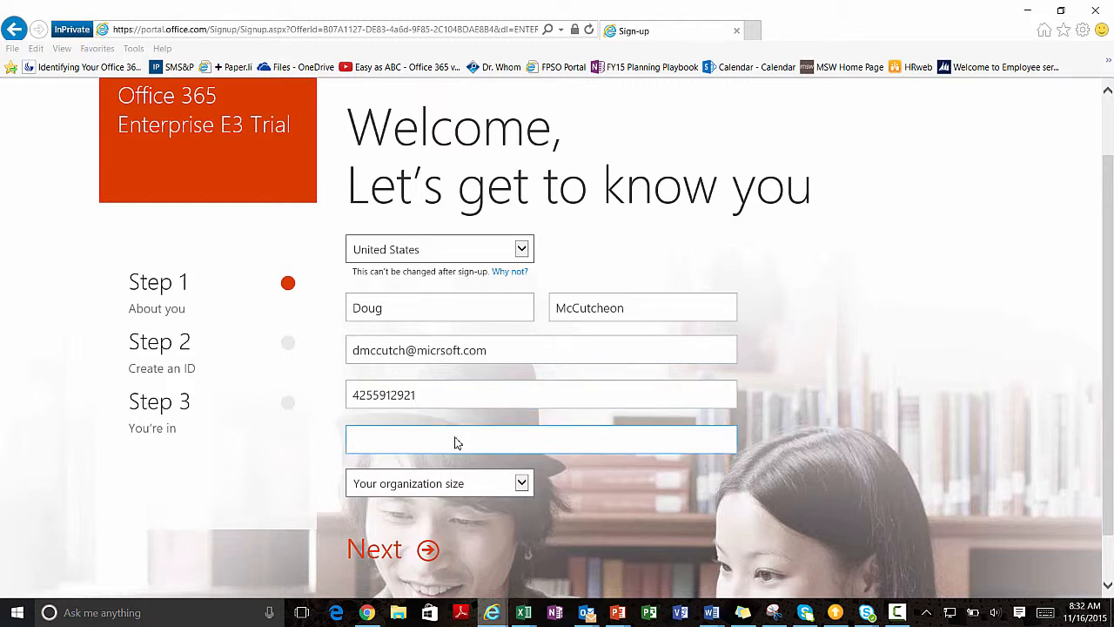
pyautogui.write('WYDMBS')
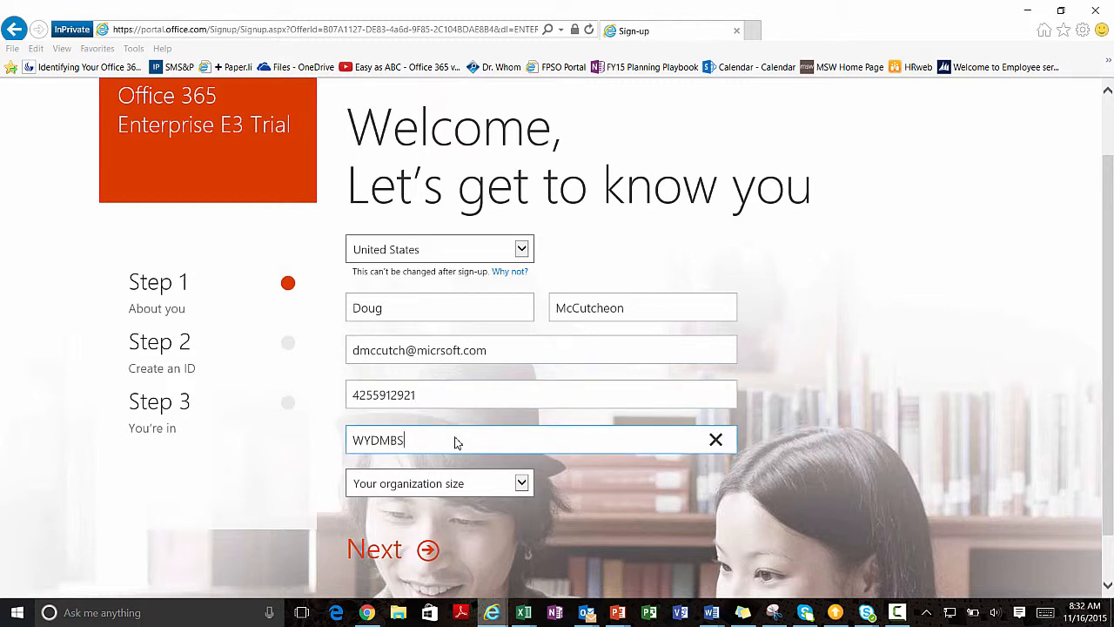
# Set organization size to 151-300 people and submit the About you details.
pyautogui.click(527, 486)
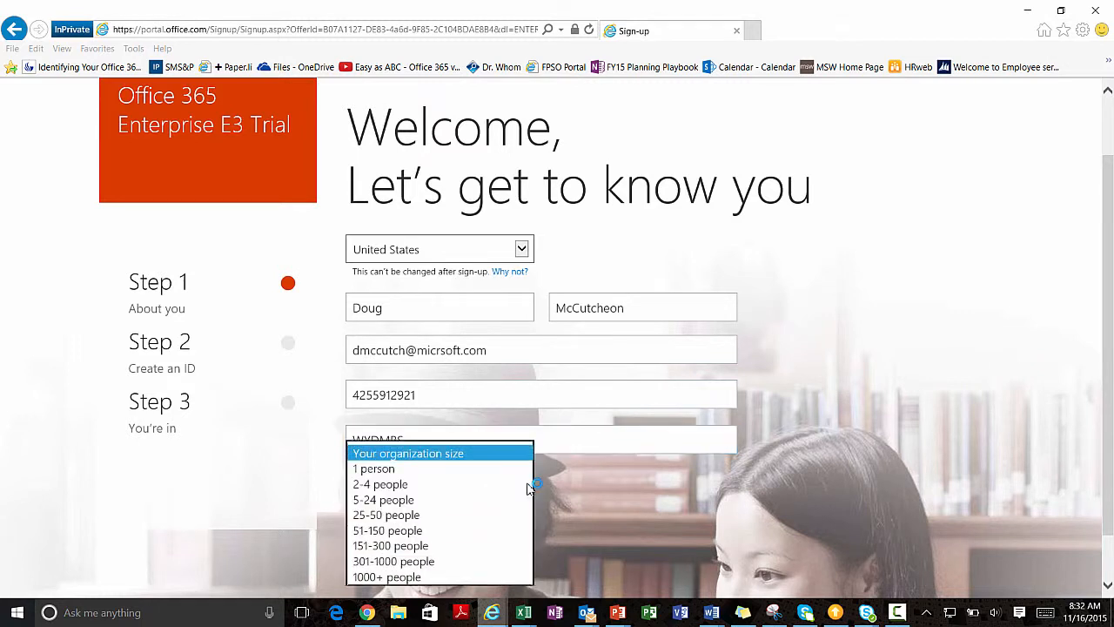
pyautogui.click(453, 545)
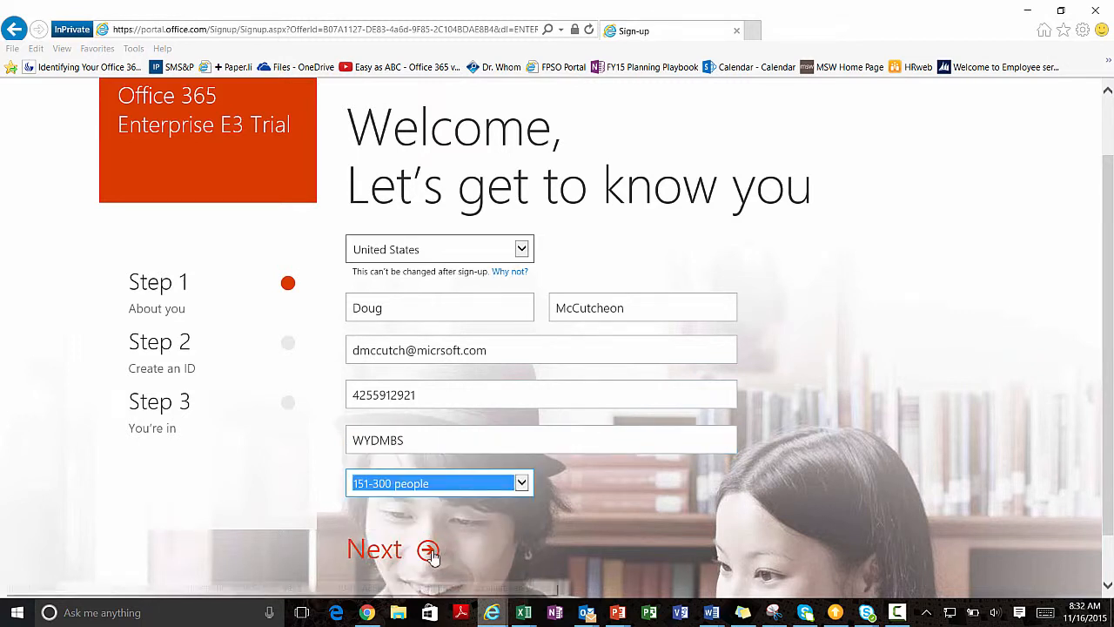
pyautogui.click(429, 551)
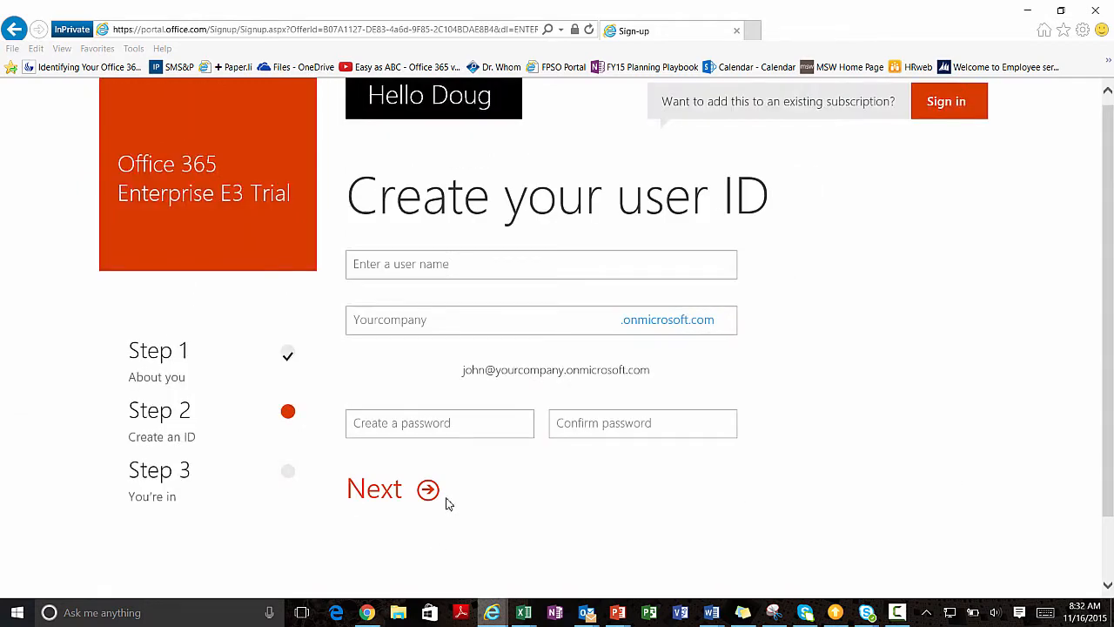
pyautogui.click(431, 266)
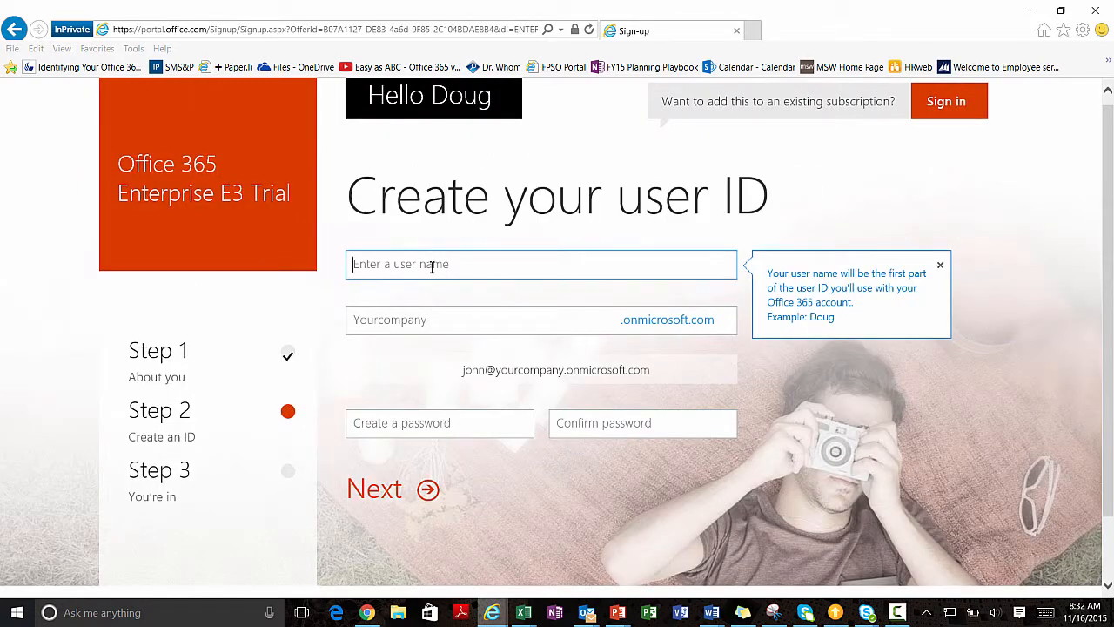
pyautogui.write('Admin')
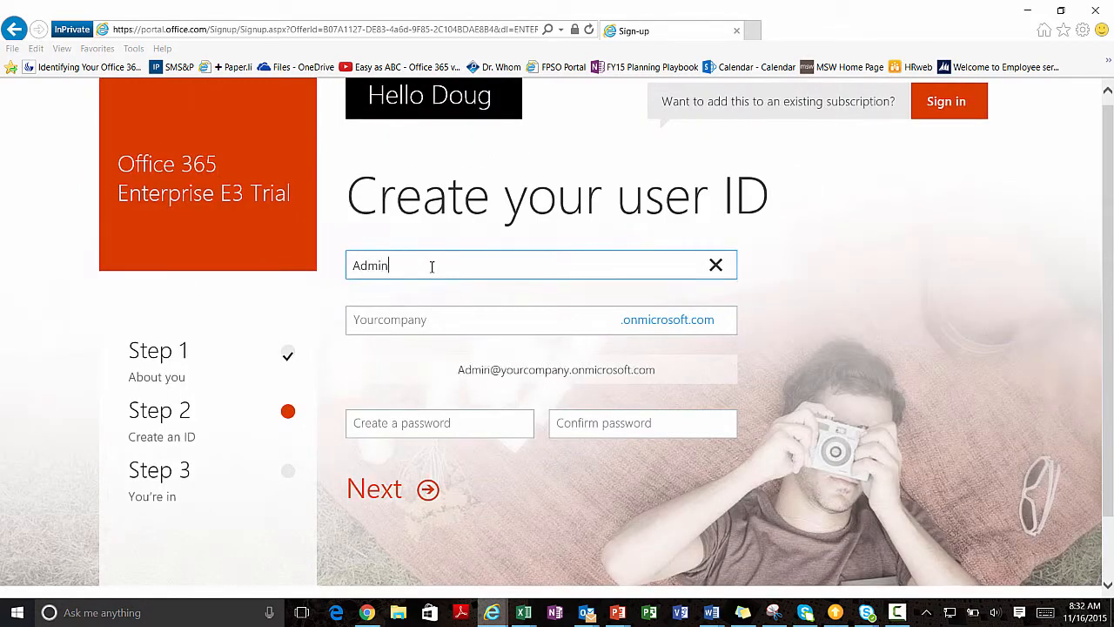
pyautogui.click(387, 322)
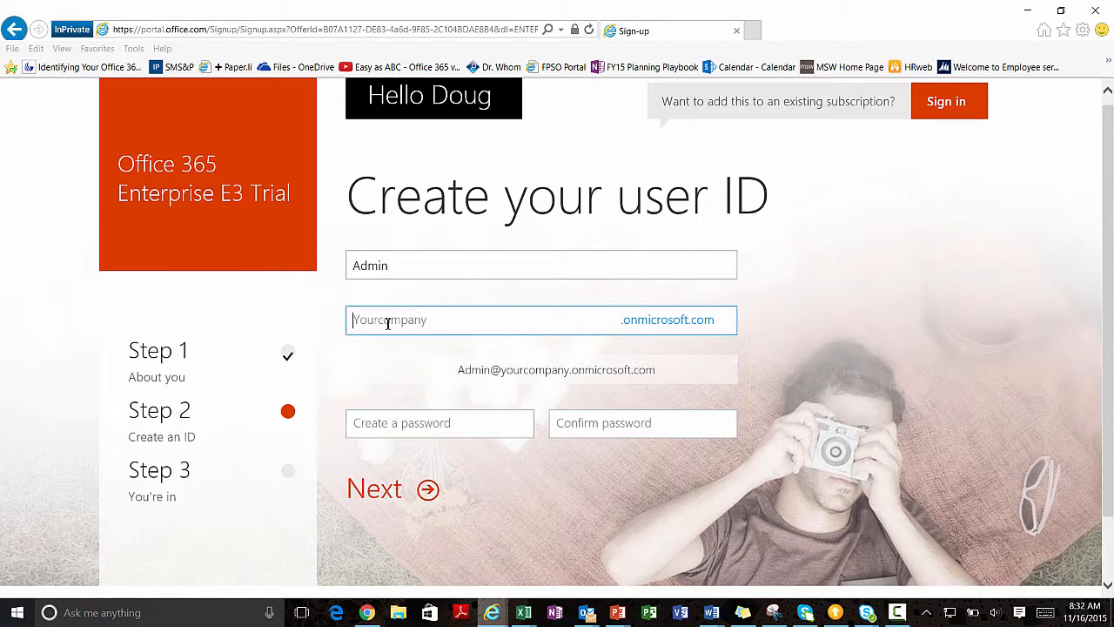
pyautogui.write('wydm')
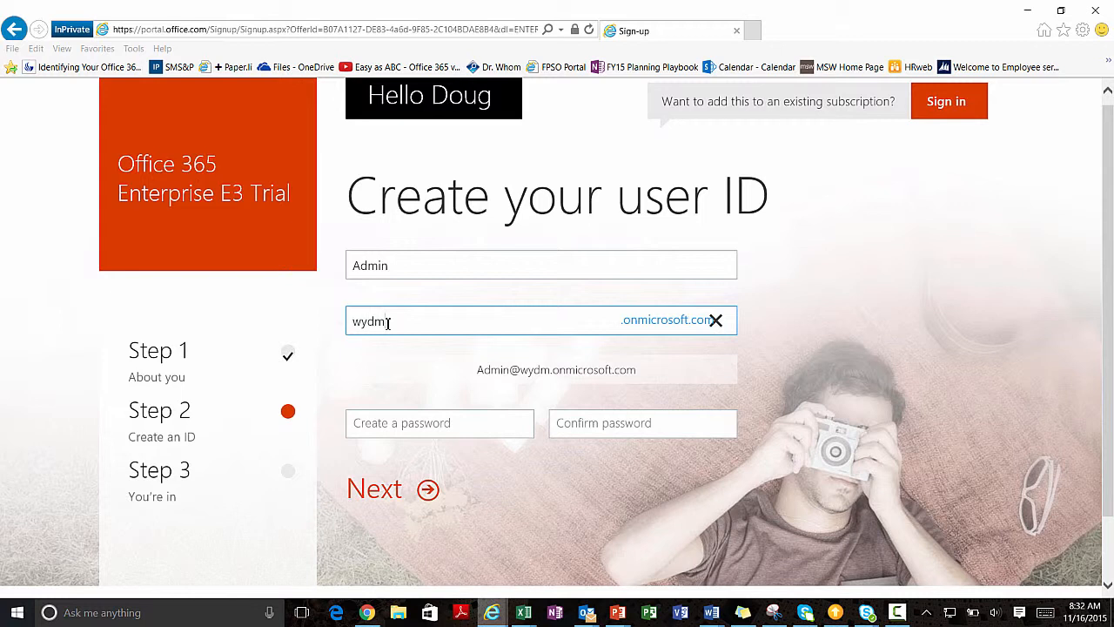
pyautogui.write('bsc')
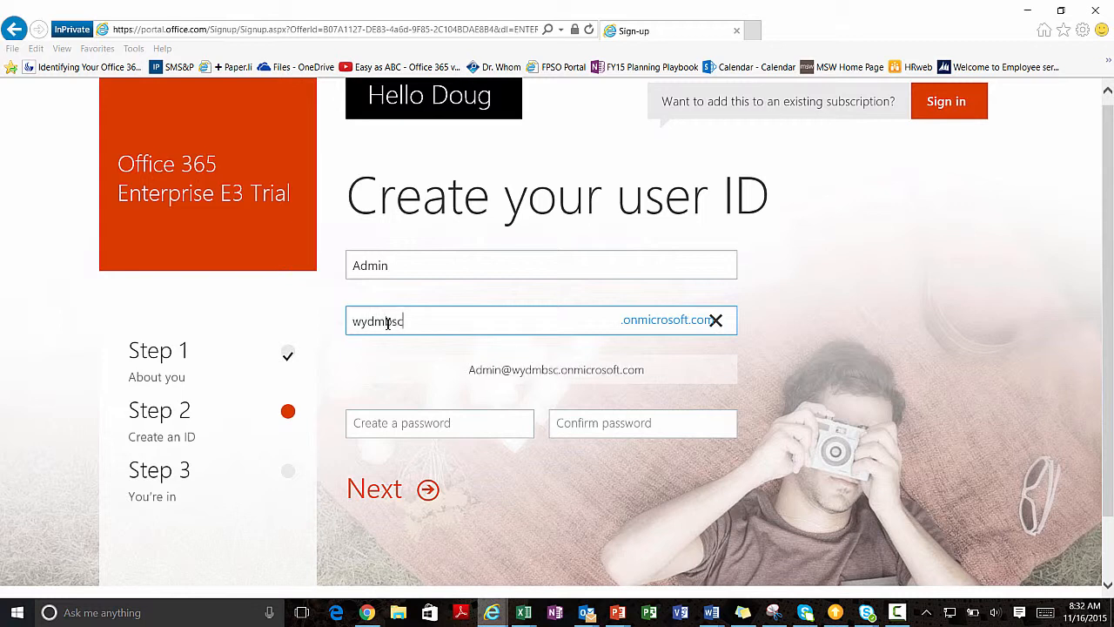
pyautogui.write('o')
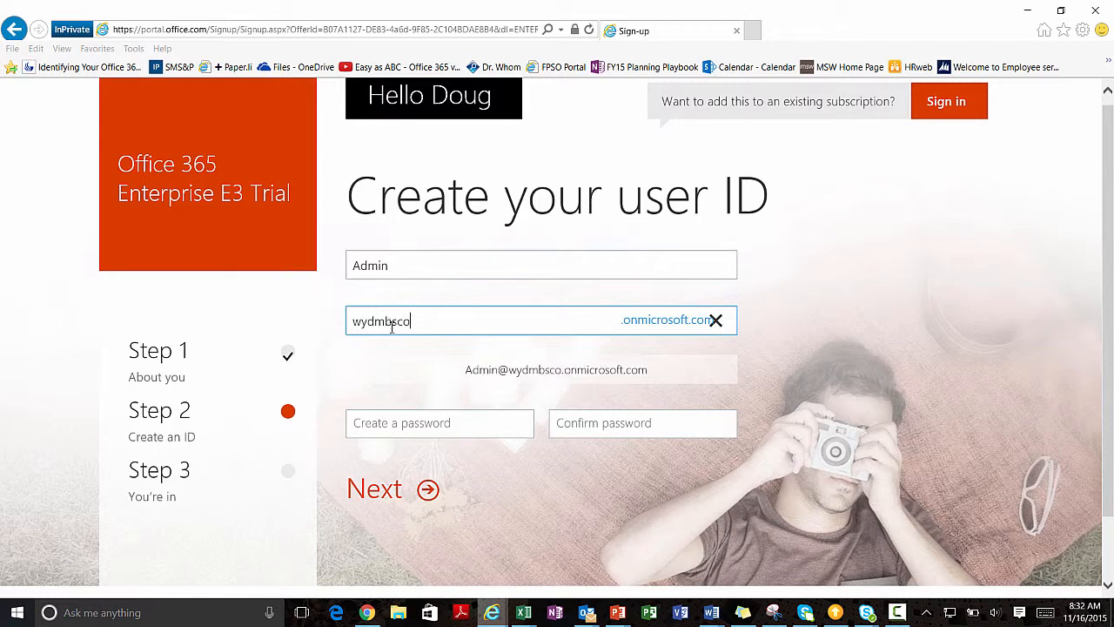
pyautogui.click(394, 422)
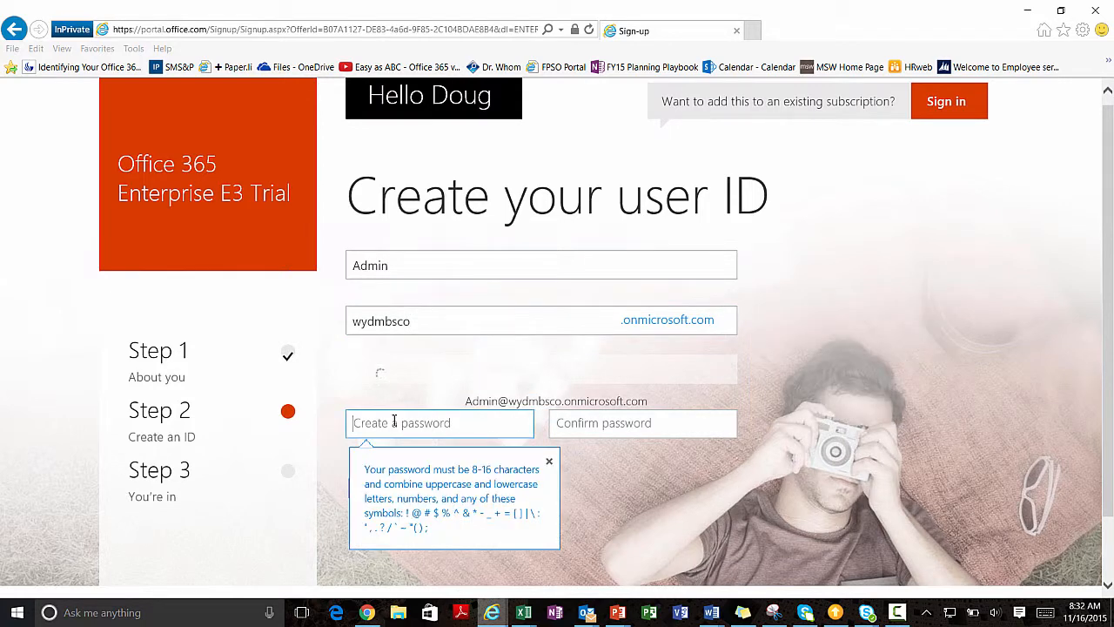
pyautogui.write('*****')
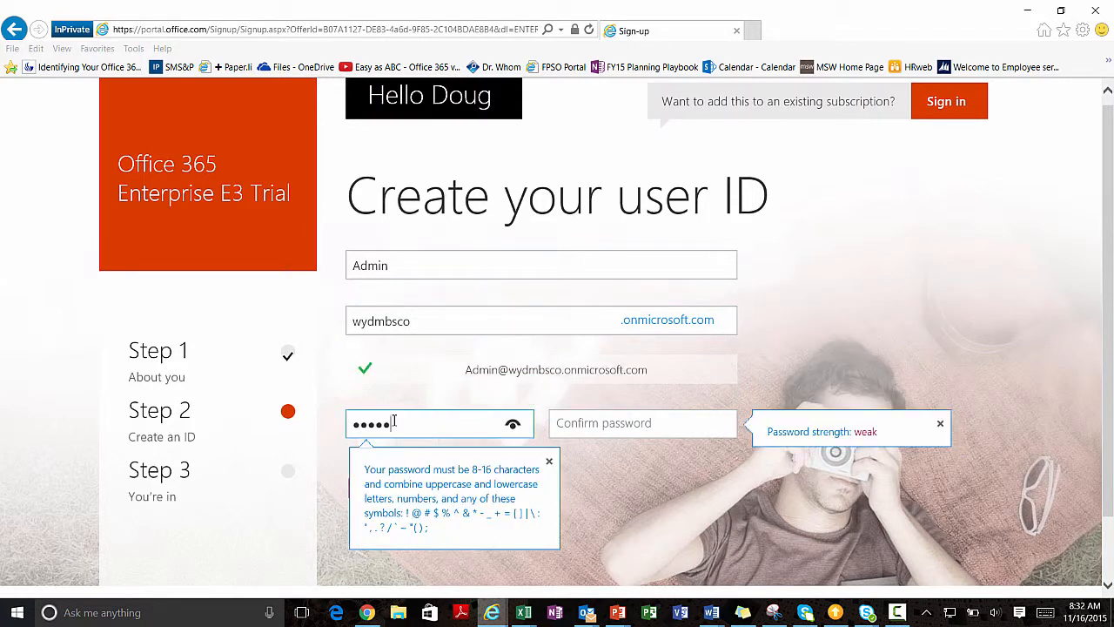
pyautogui.write('*****')
pyautogui.click(594, 431)
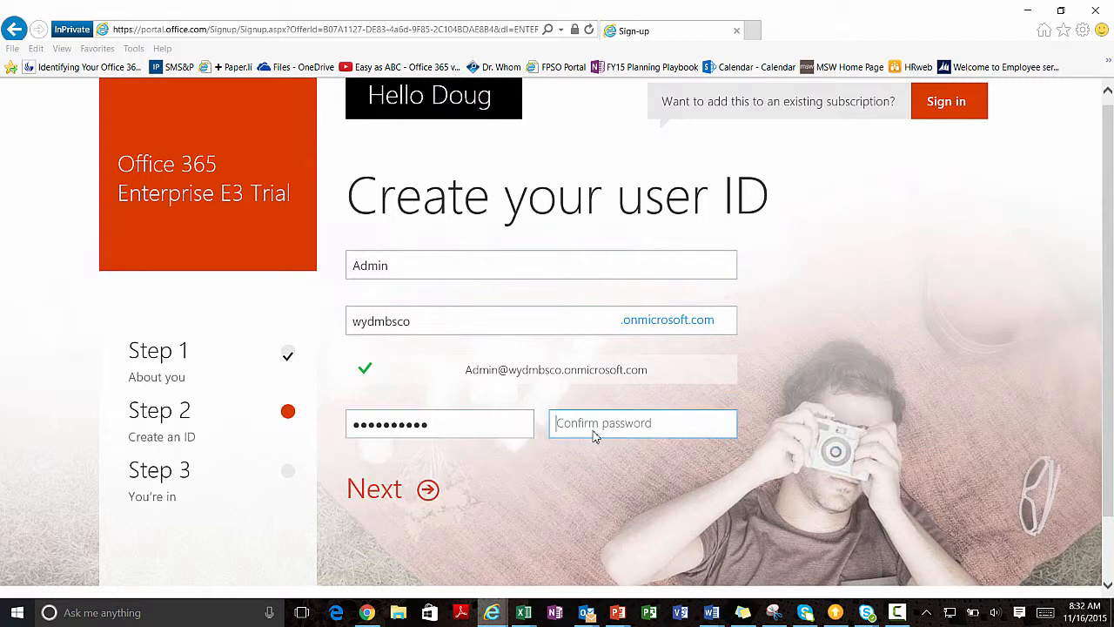
pyautogui.write('***********')
pyautogui.click(427, 491)
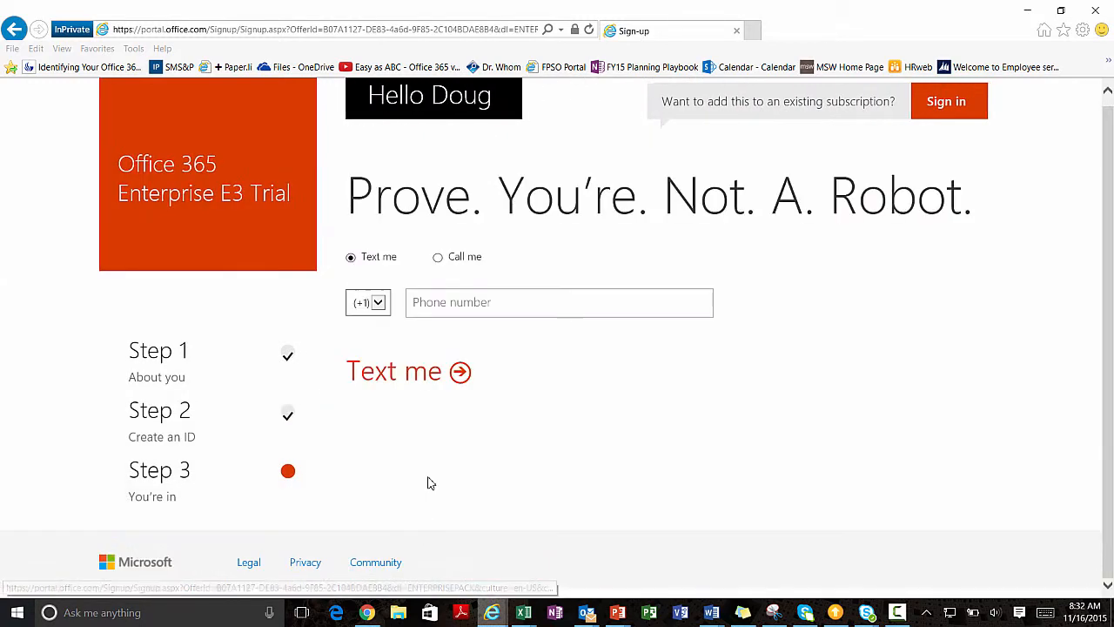
# Enter the phone number, get a texted verification code and create the E3 trial account.
pyautogui.click(454, 305)
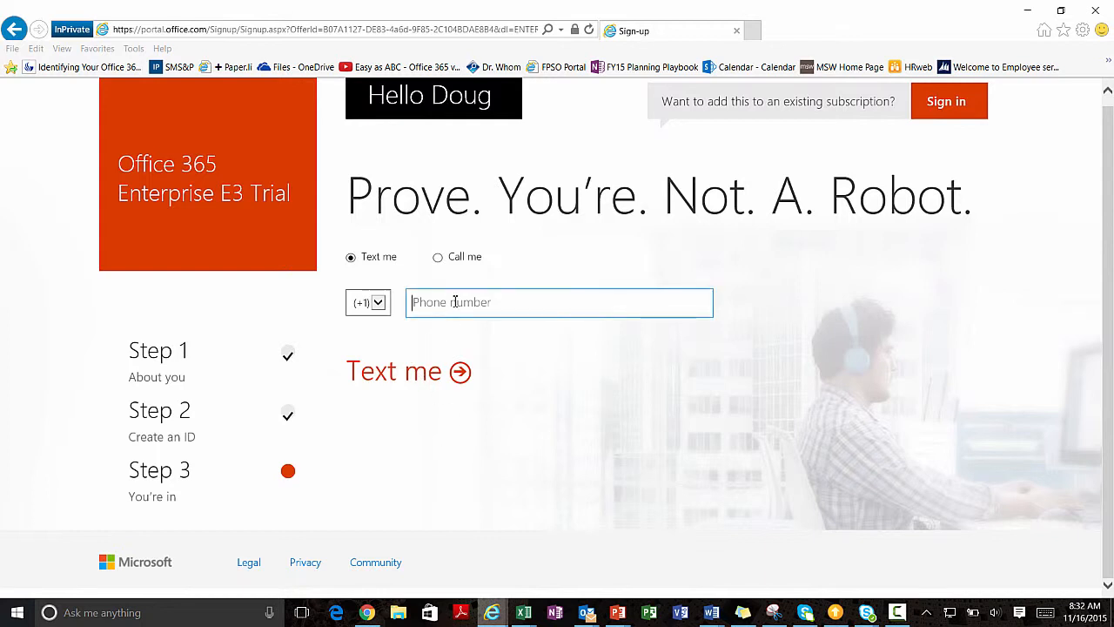
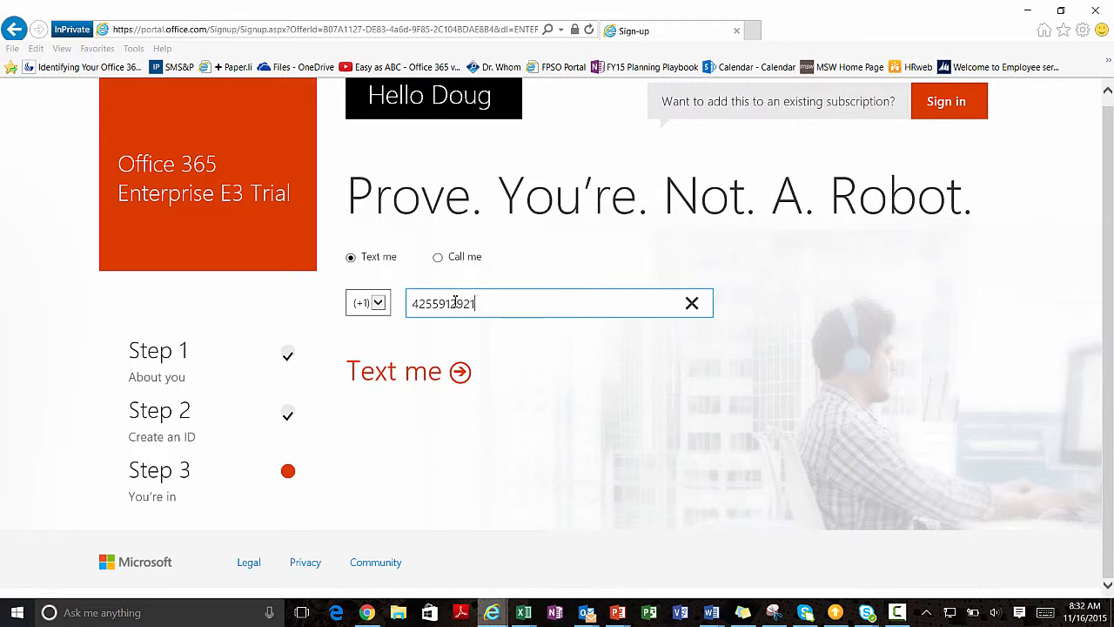
pyautogui.click(459, 372)
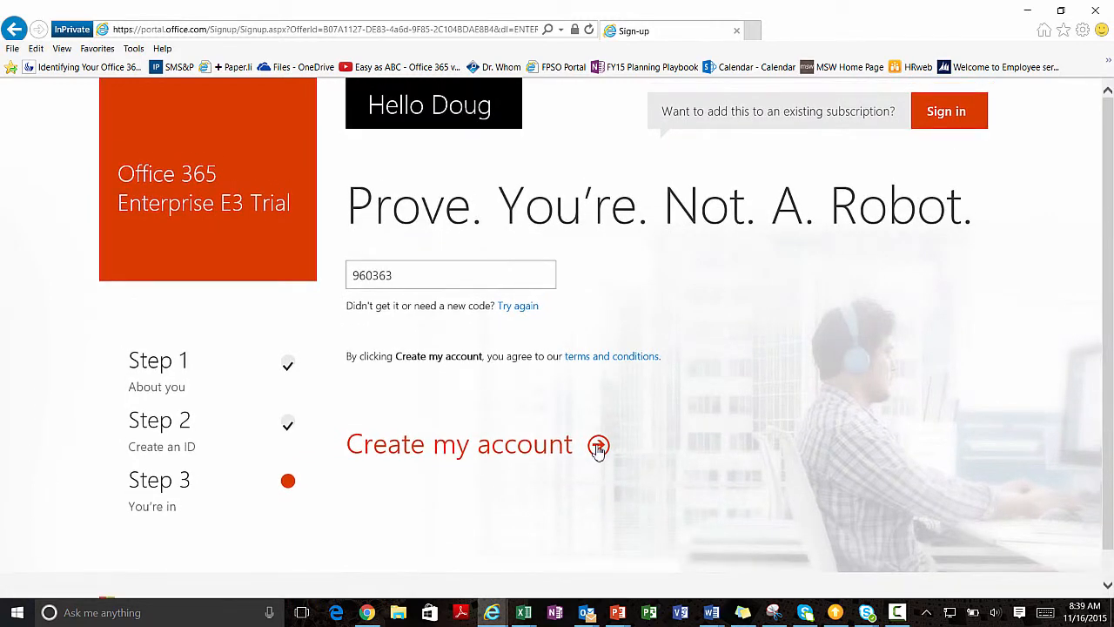
pyautogui.click(599, 446)
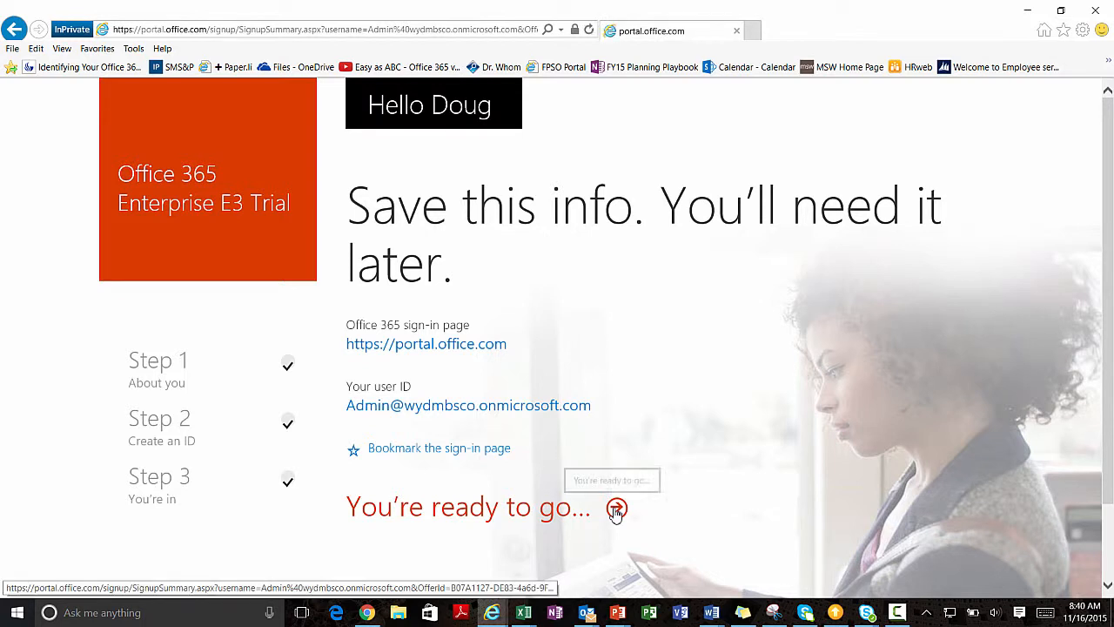
# Continue into the new account and save a mobile phone number on the Don't lose access form.
pyautogui.click(618, 509)
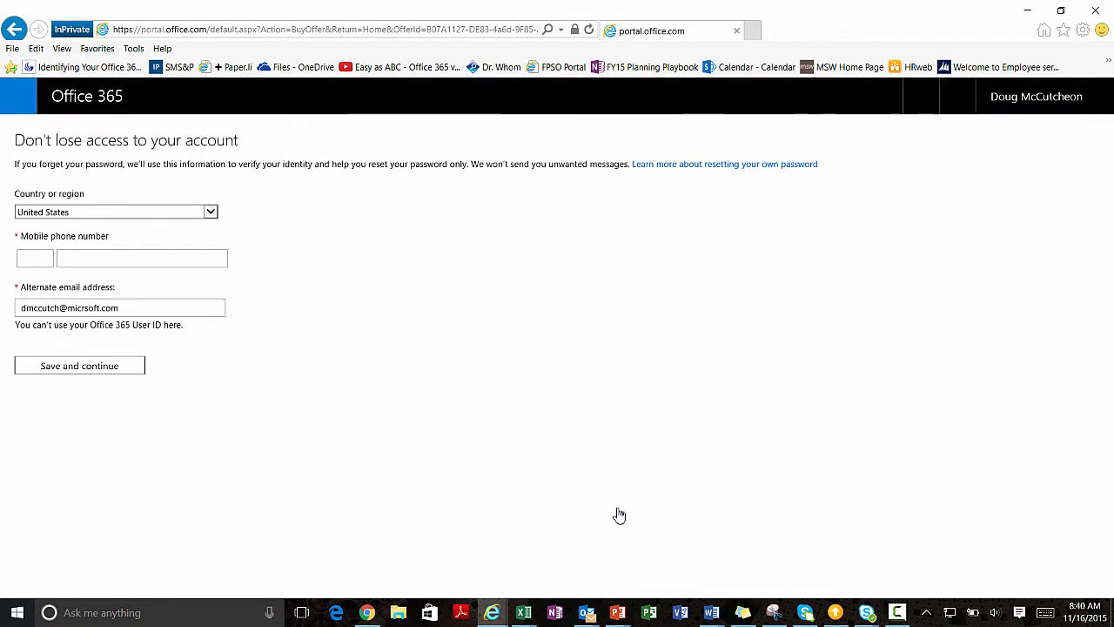
pyautogui.click(25, 258)
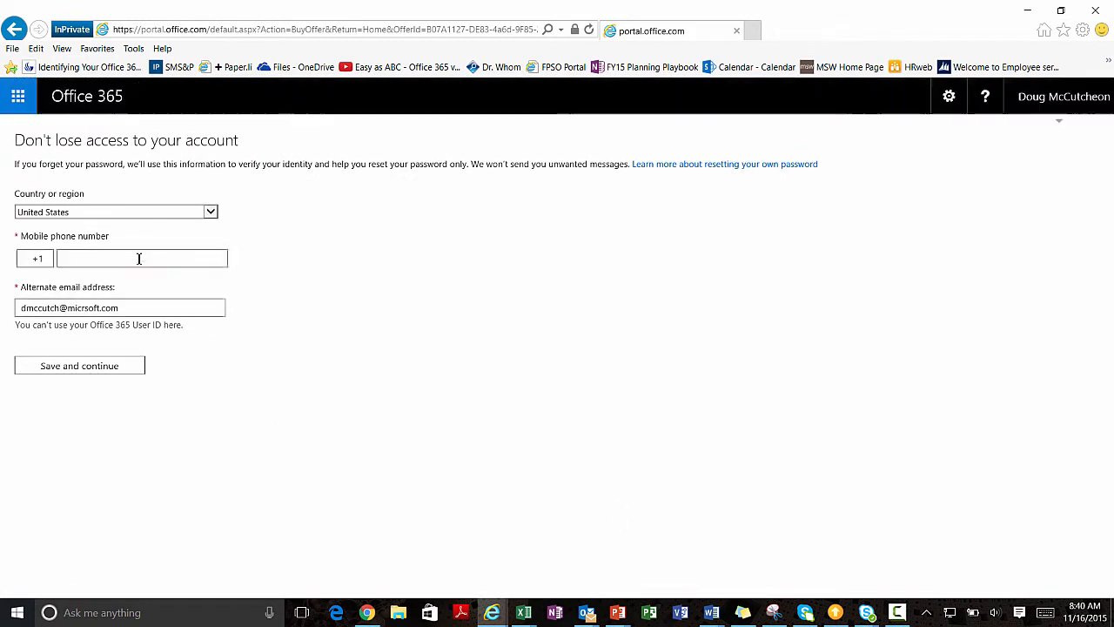
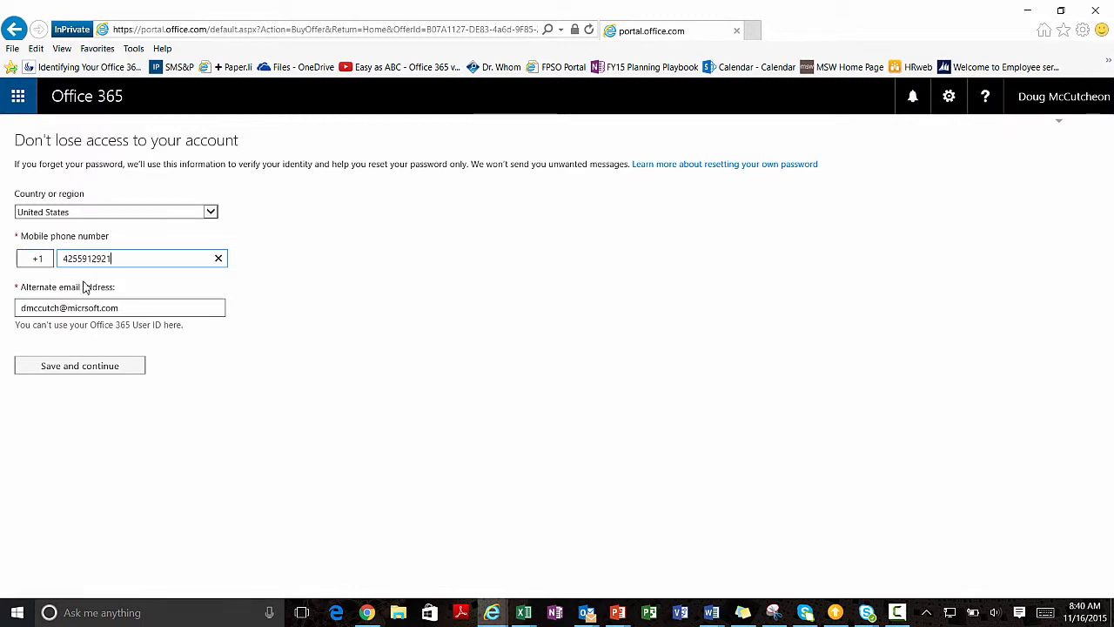
pyautogui.click(91, 365)
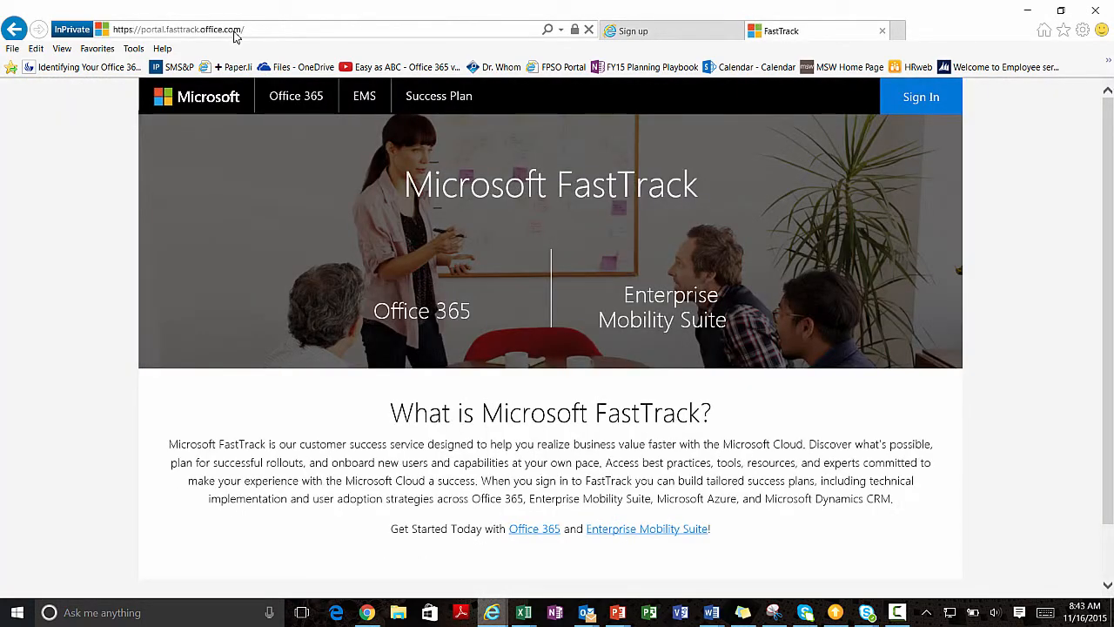
# Accept the FastTrack sign-in permissions and enter company name WYDMBSCO.
pyautogui.scroll(-2, 237, 37)
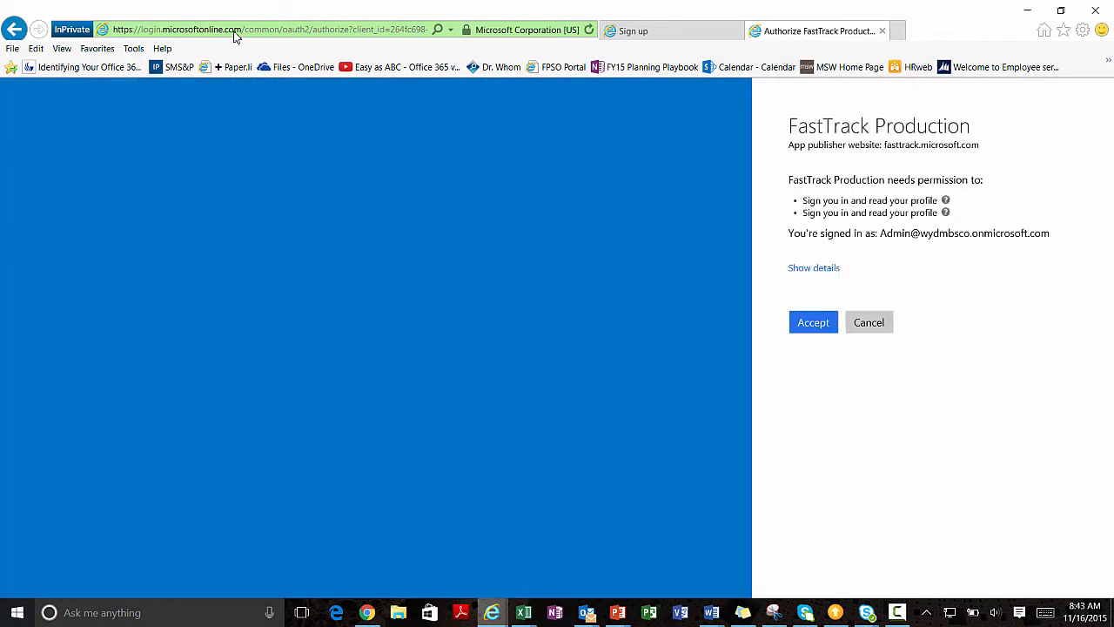
pyautogui.press('Tab')
pyautogui.press('Return')
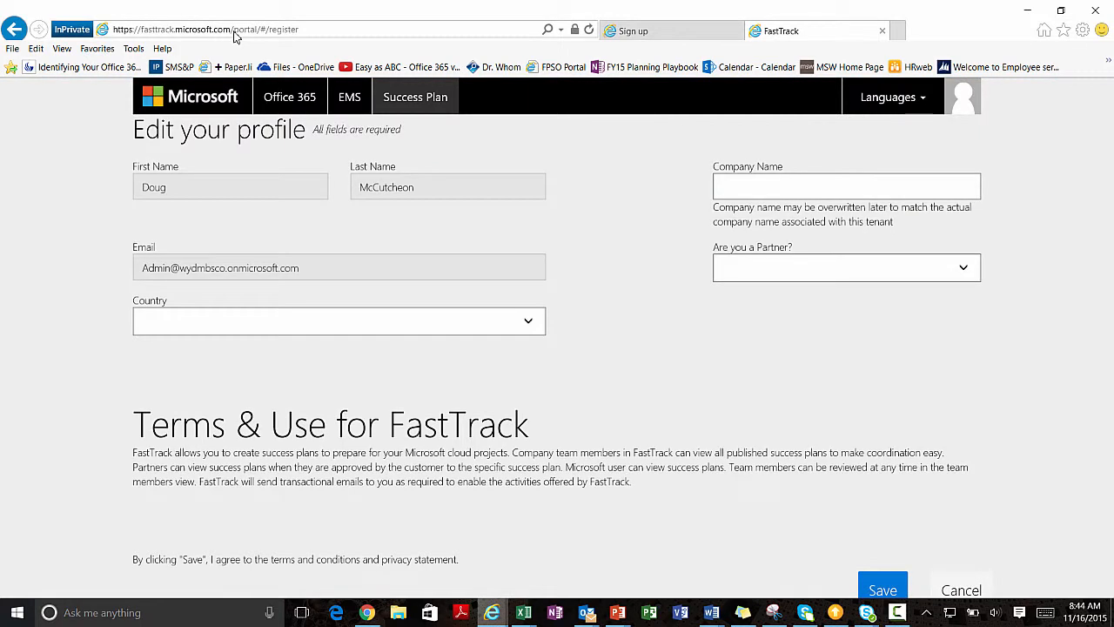
pyautogui.press('Tab')
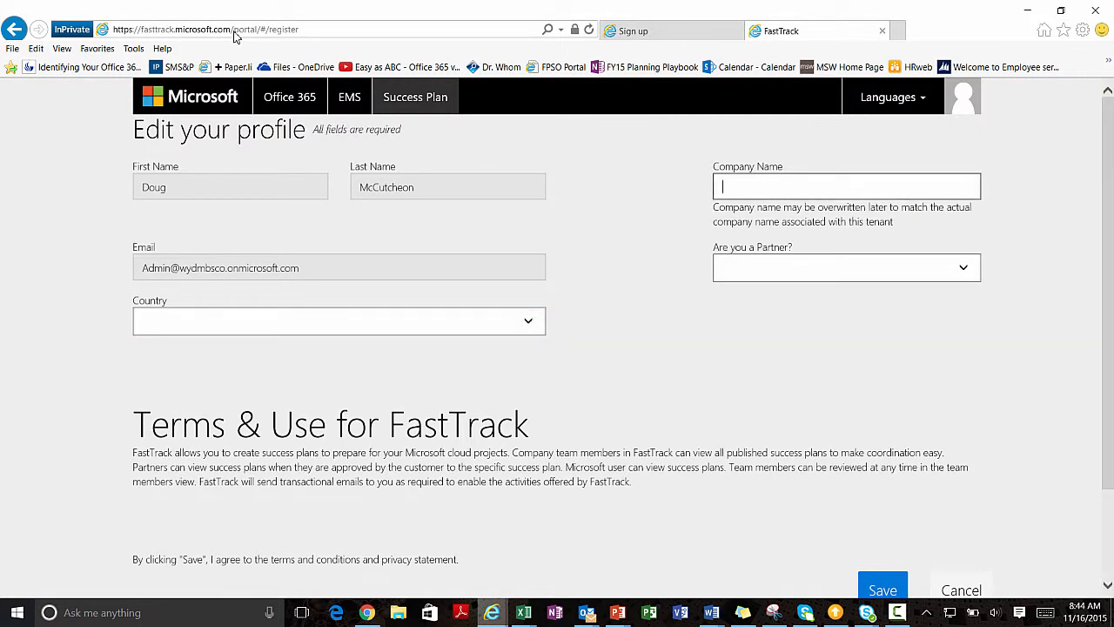
pyautogui.write('WYDMBSCO')
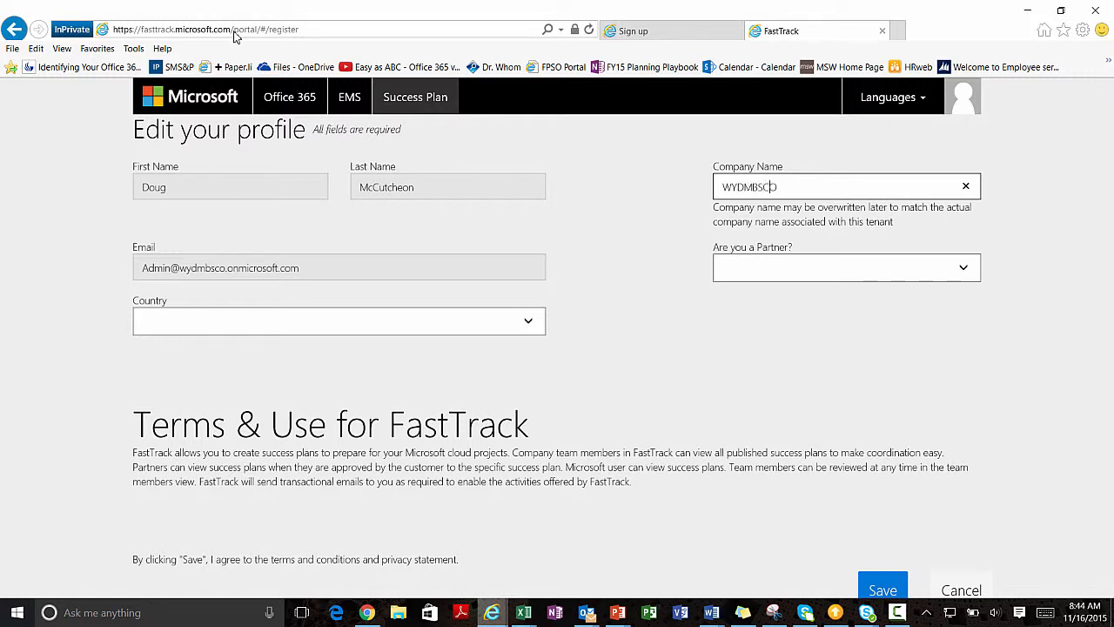
# Set Partner to No and Country to United States, then save the FastTrack profile.
pyautogui.press('Tab')
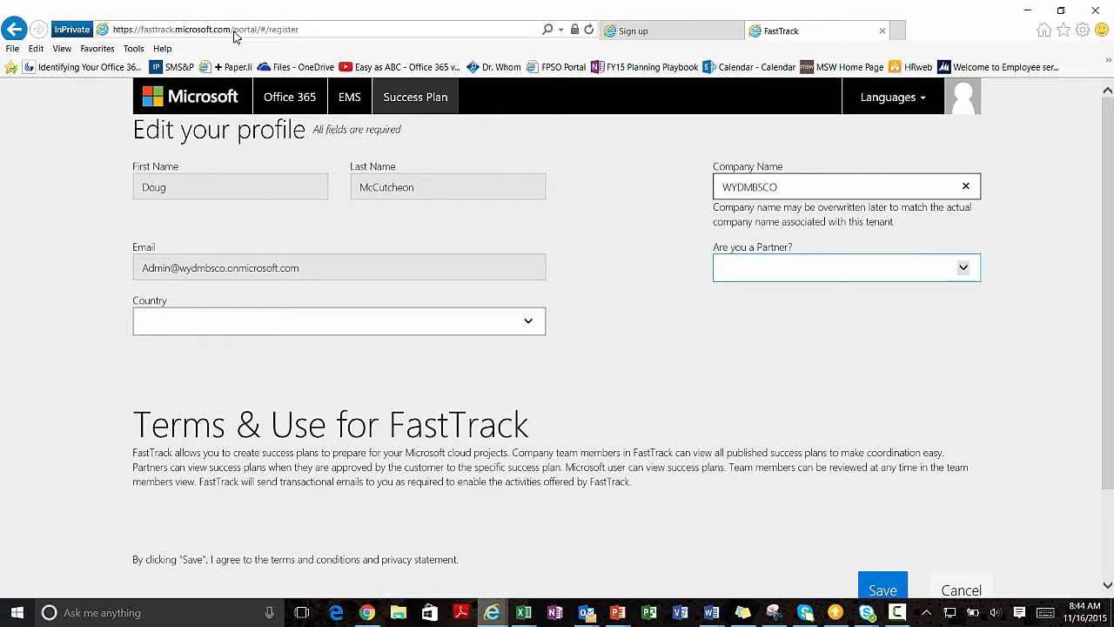
pyautogui.hotkey('alt', 'Down')
pyautogui.press('Down')
pyautogui.press('Down')
pyautogui.press('Return')
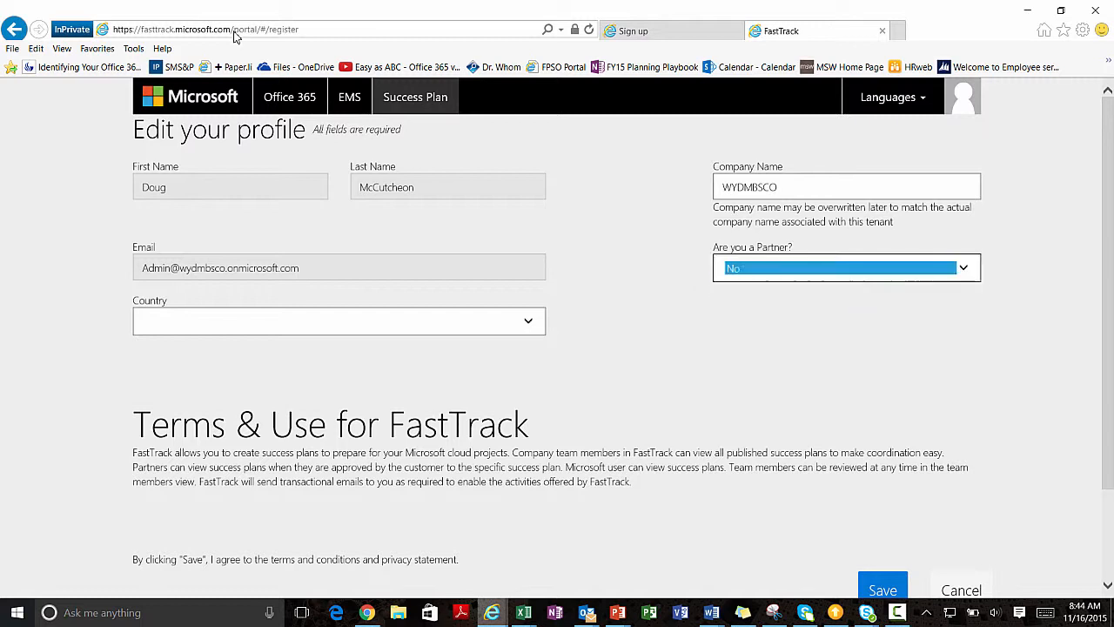
pyautogui.press('Tab')
pyautogui.hotkey('alt', 'Down')
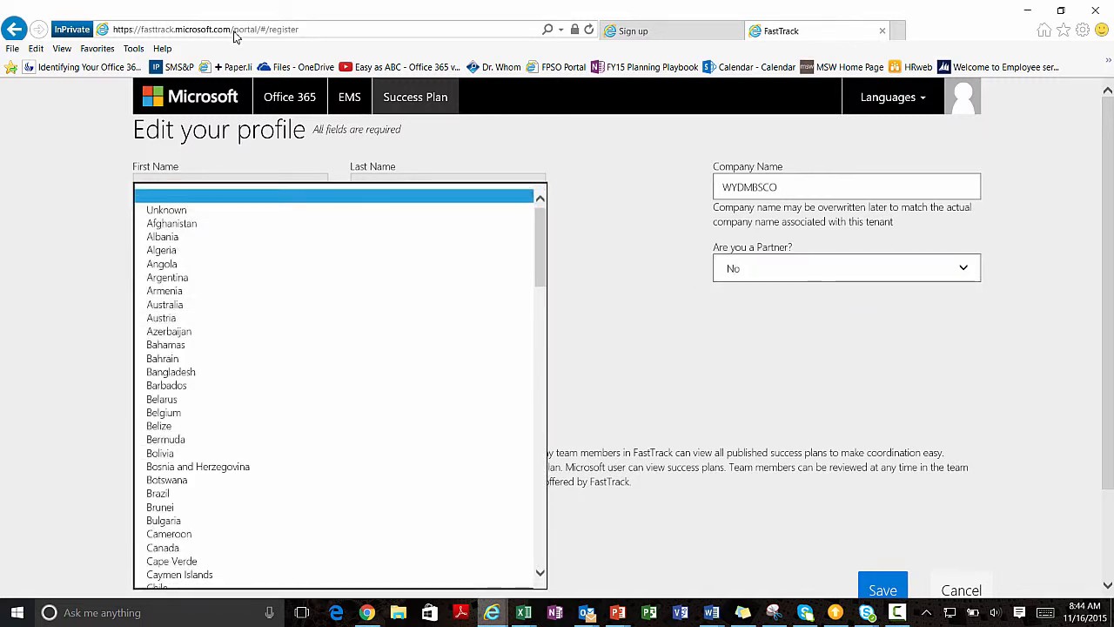
pyautogui.scroll(-12, 339, 385)
pyautogui.scroll(-13, 339, 385)
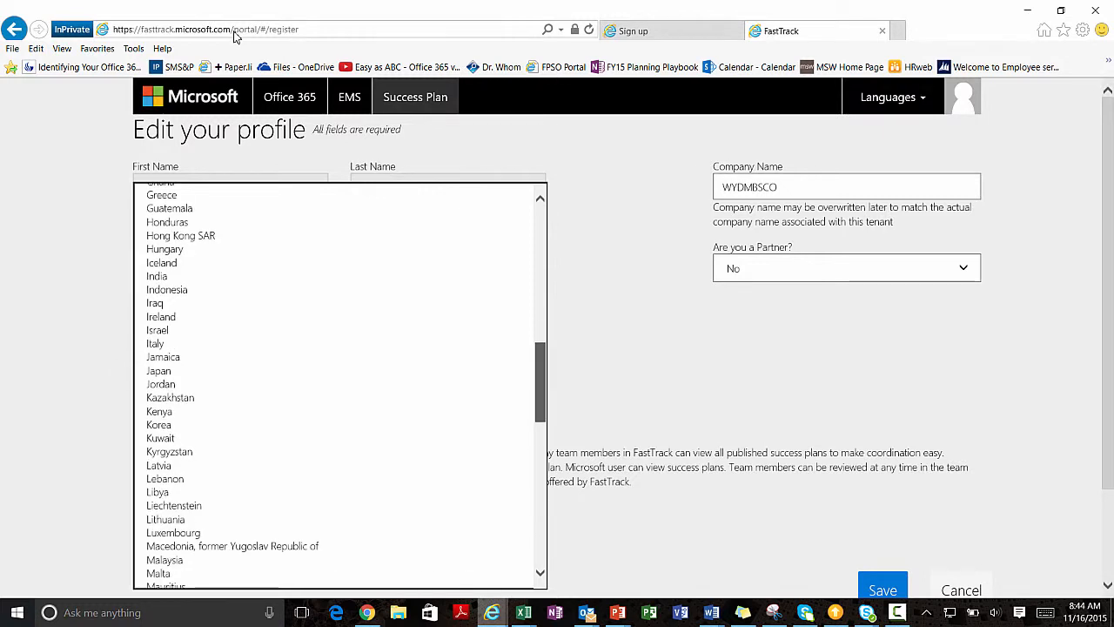
pyautogui.scroll(-5, 340, 385)
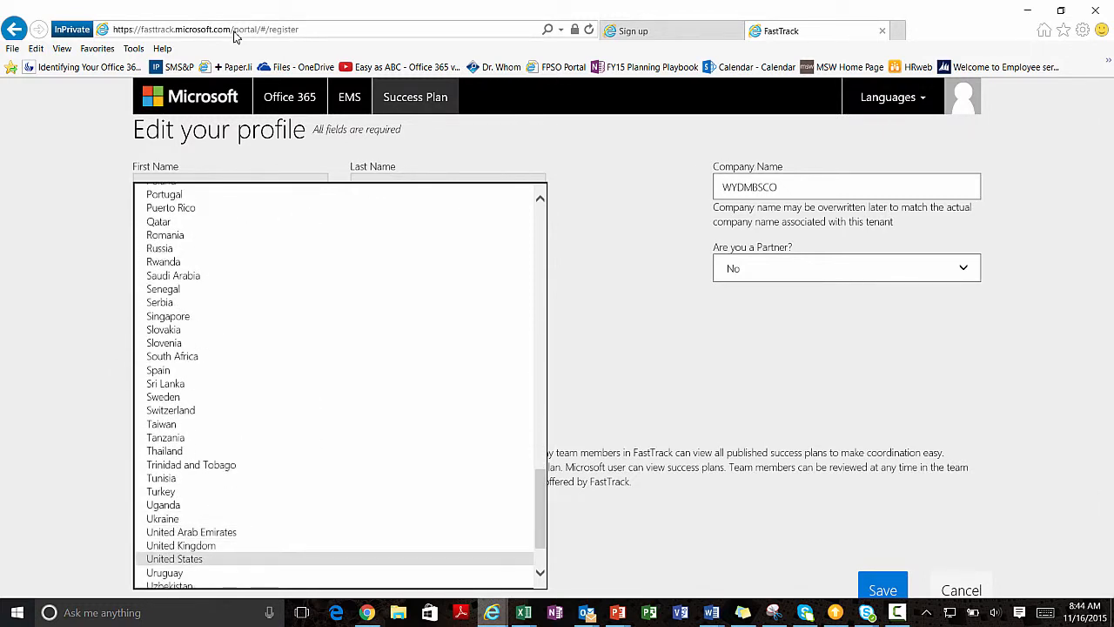
pyautogui.click(174, 559)
pyautogui.scroll(-2, 557, 348)
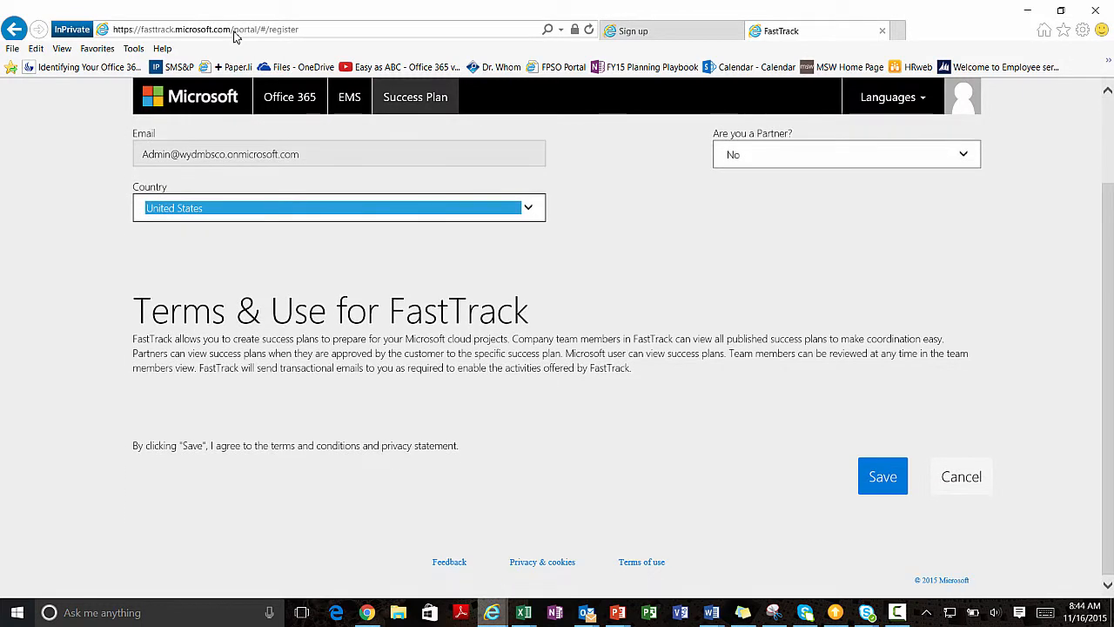
pyautogui.click(882, 476)
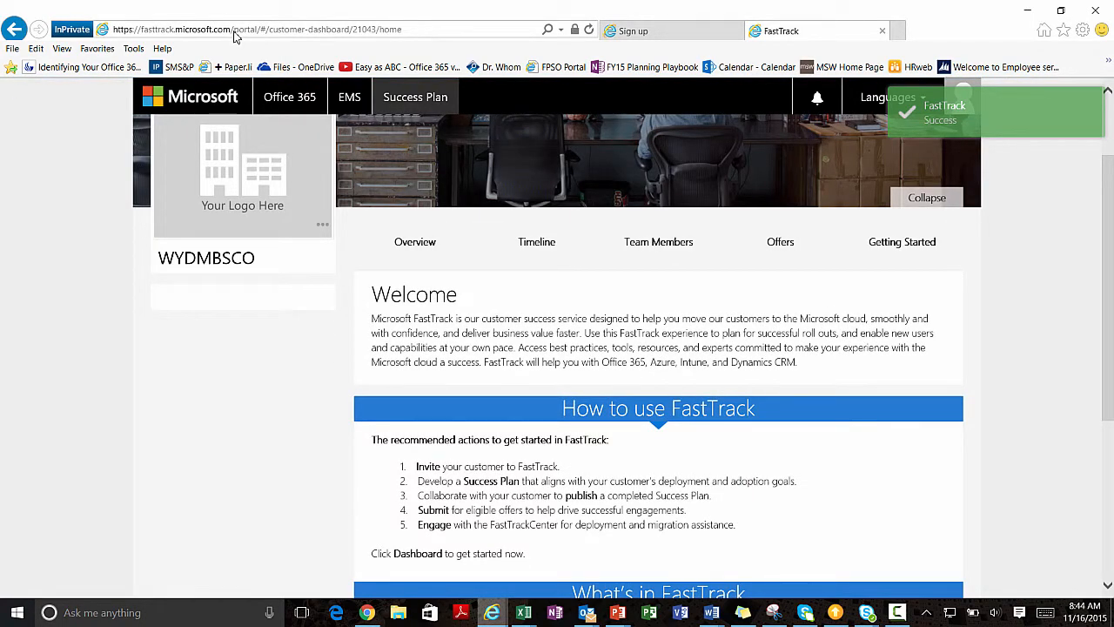
# Scroll through the WYDMBSCO customer dashboard's Welcome and How to use FastTrack guidance.
pyautogui.scroll(-4, 233, 36)
pyautogui.scroll(5, 233, 37)
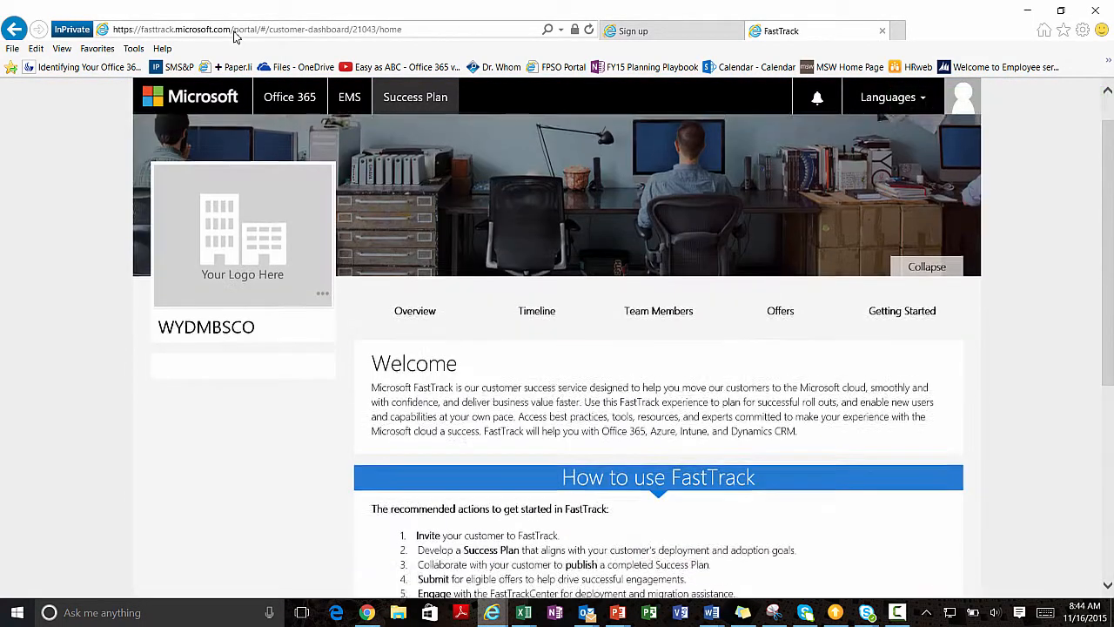
pyautogui.scroll(1, 233, 36)
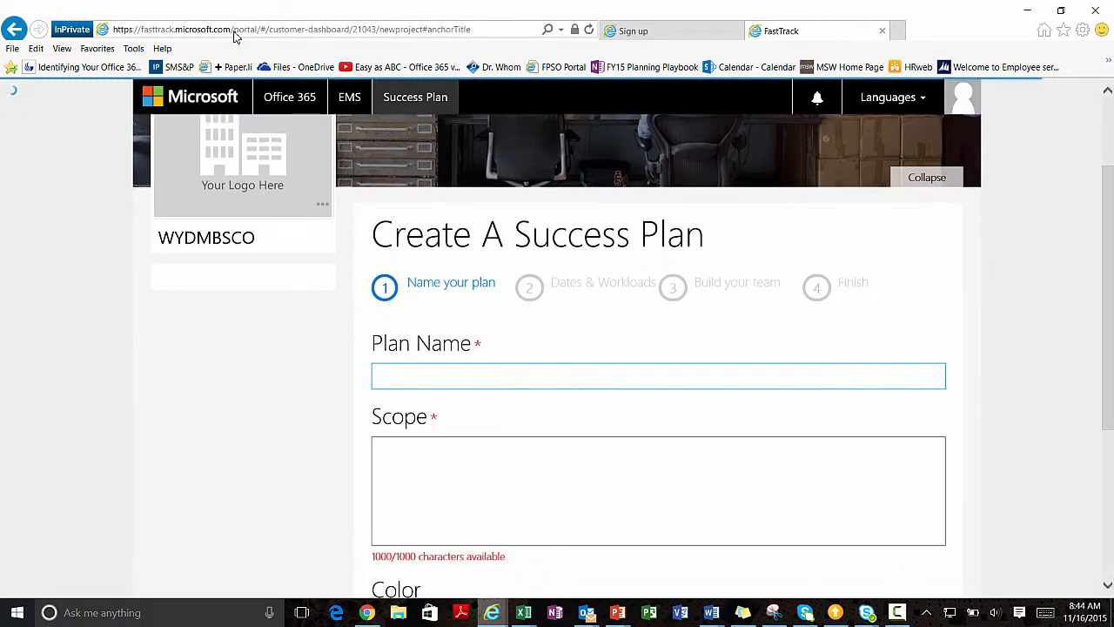
# Name the plan 'WYDMBS SUCCESS PLAN' with scope EXCHANGE and continue to dates and workloads.
pyautogui.write('WY')
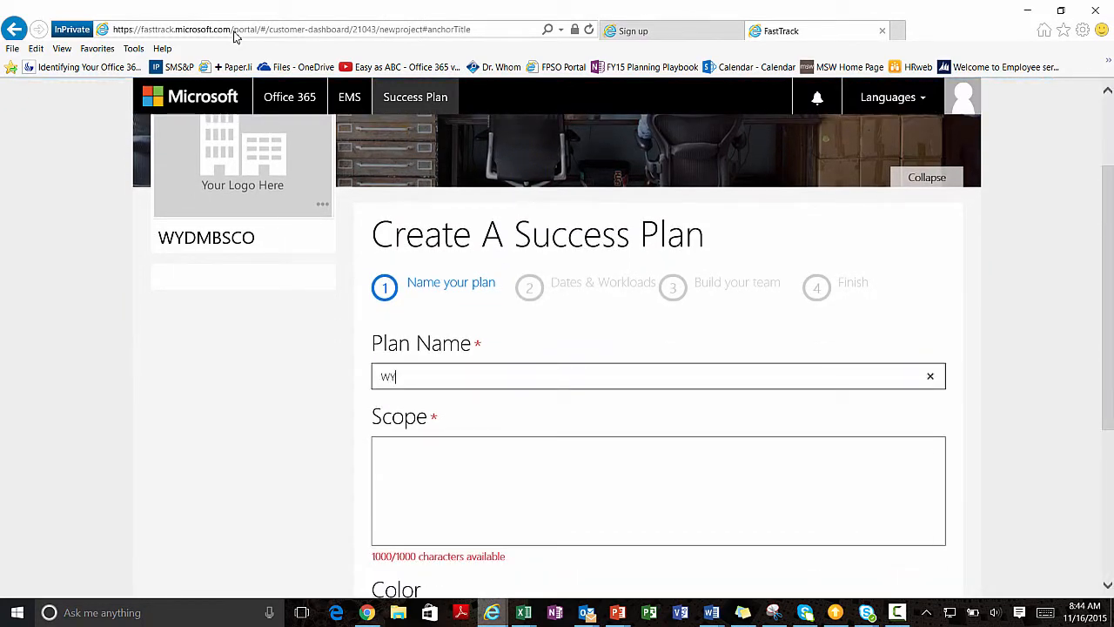
pyautogui.write('DMBSCO')
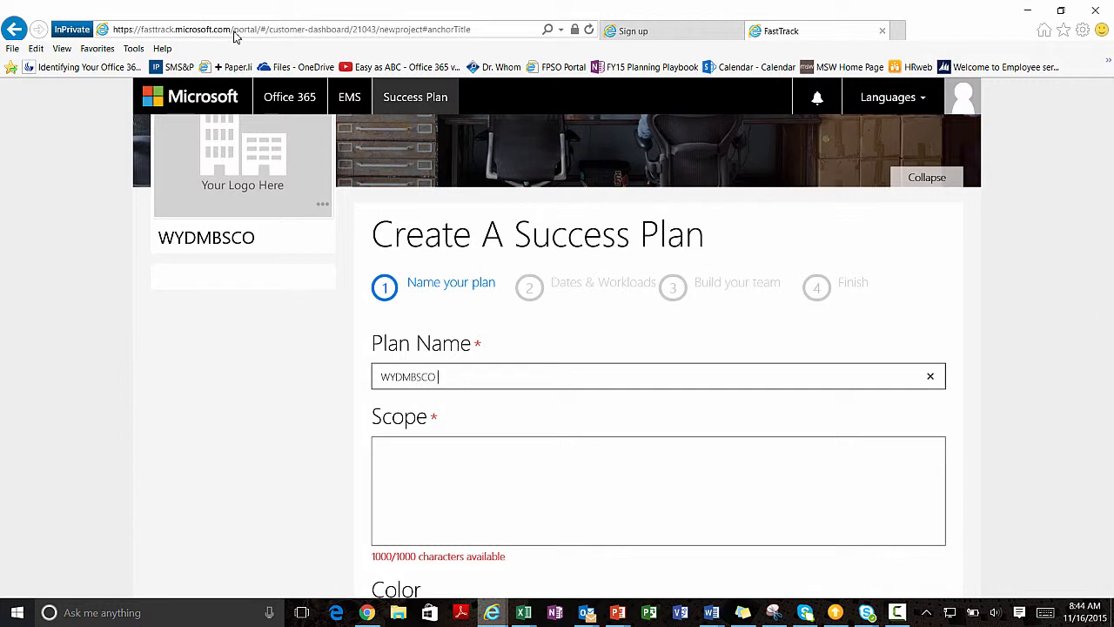
pyautogui.write('SUCCESS PLAN')
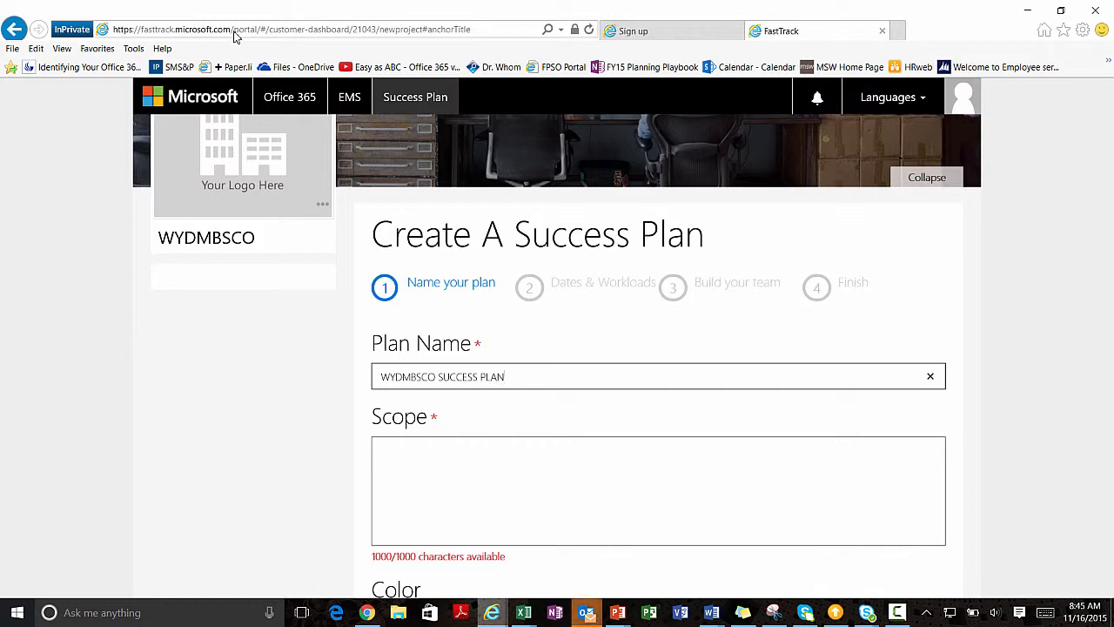
pyautogui.press('Tab')
pyautogui.write('EXCHANGE')
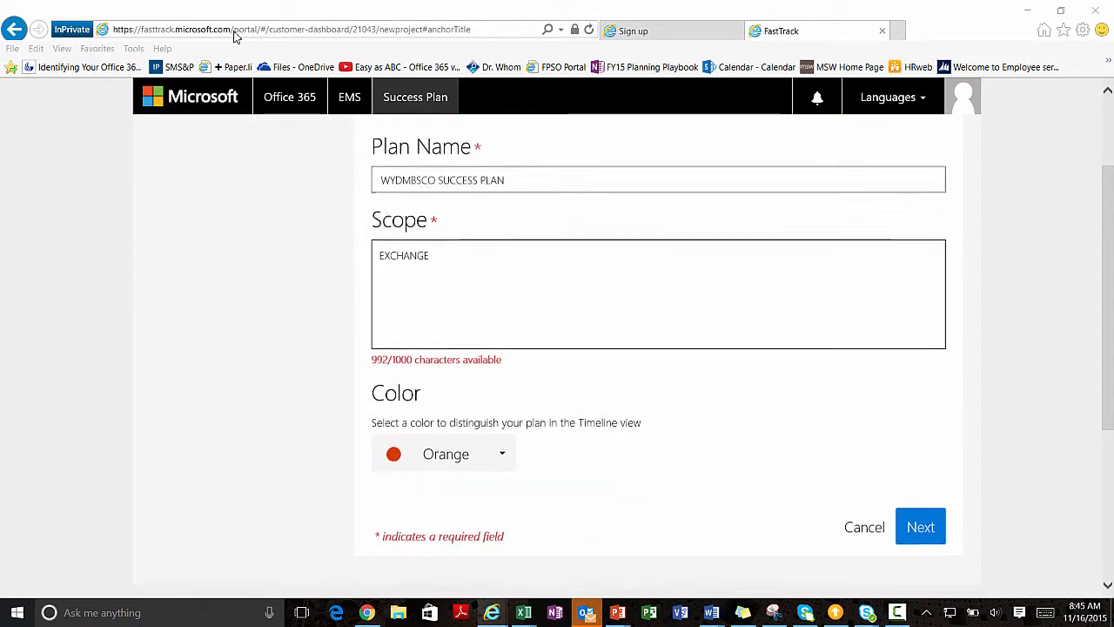
pyautogui.scroll(-1, 234, 37)
pyautogui.press('Return')
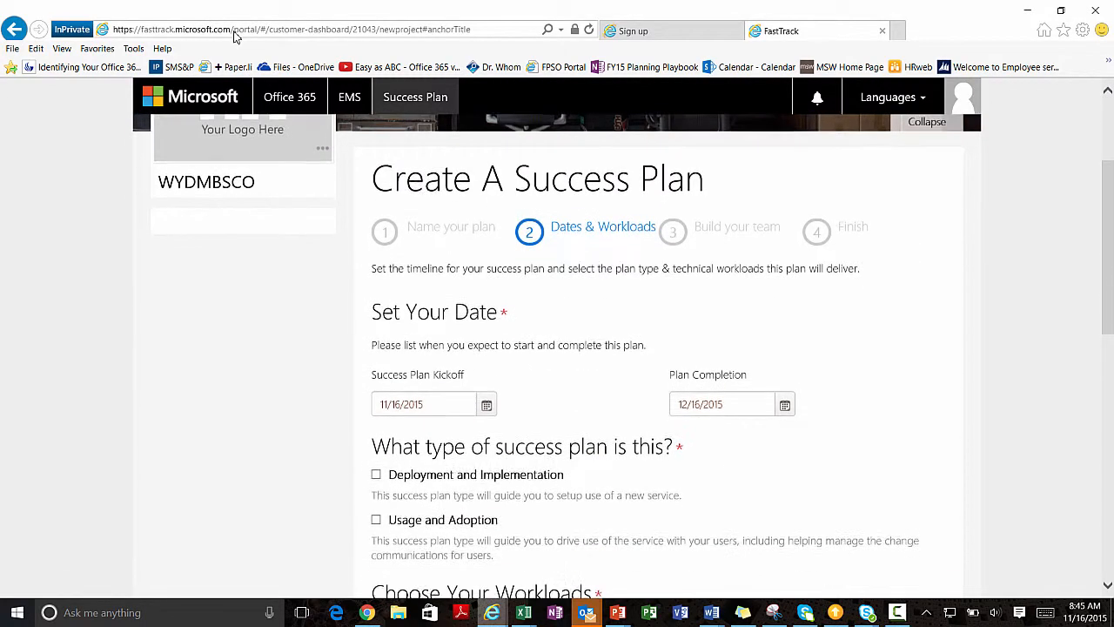
# Tick Deployment and Implementation, Usage and Adoption, and the Exchange workload, then advance.
pyautogui.press('Down')
pyautogui.press('Down')
pyautogui.press('Down')
pyautogui.press('Down')
pyautogui.press('Down')
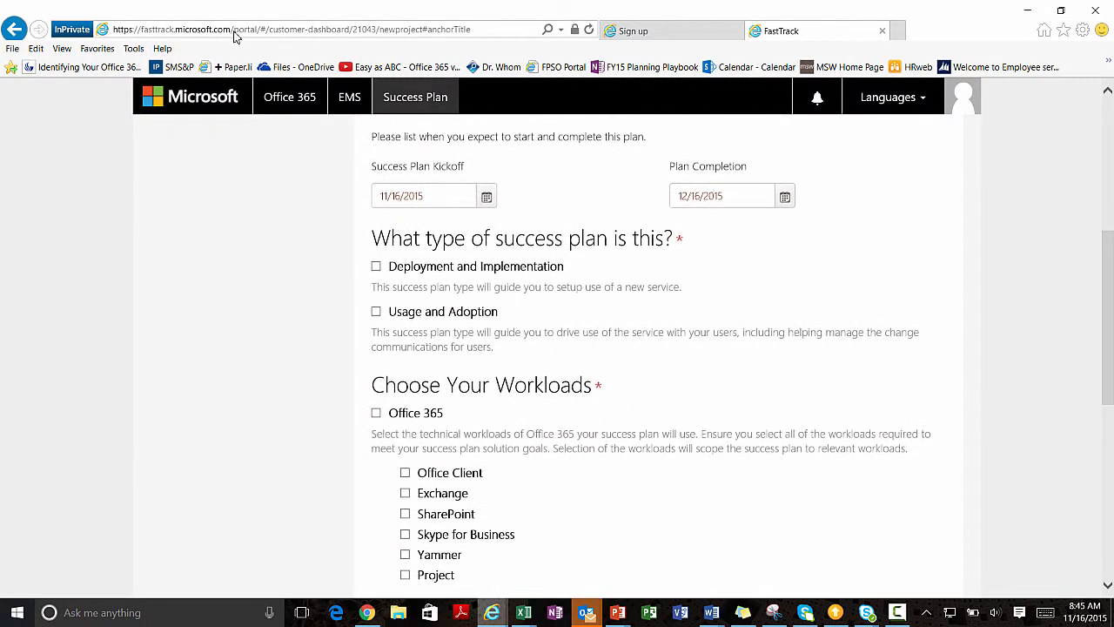
pyautogui.press('space')
pyautogui.hotkey('shift', 'Tab')
pyautogui.press('space')
pyautogui.scroll(-2, 233, 37)
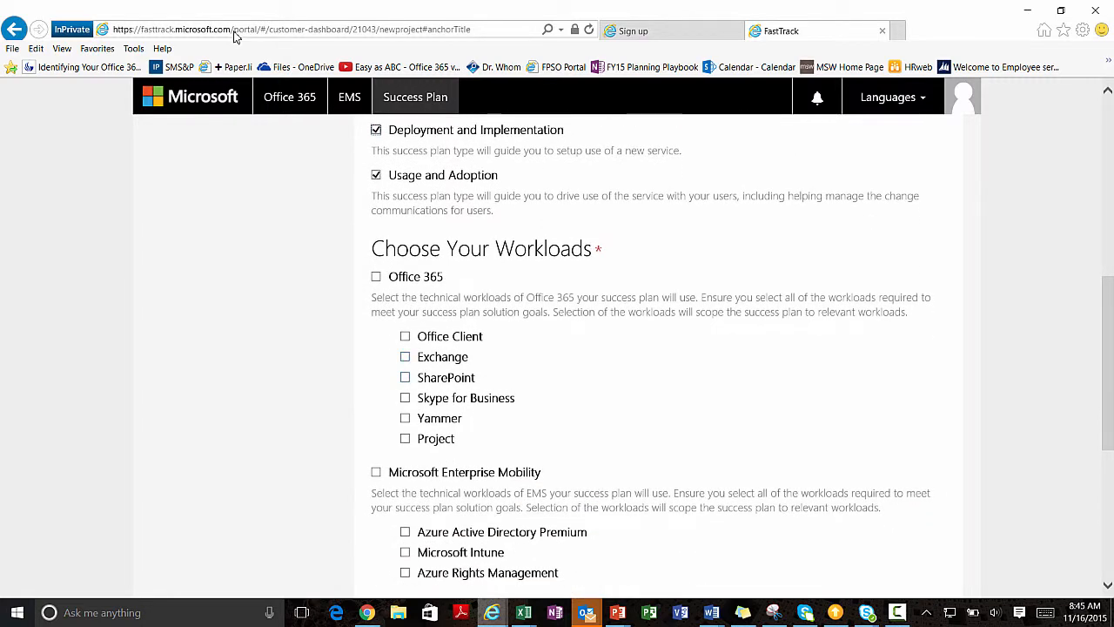
pyautogui.press('space')
pyautogui.press('Down')
pyautogui.press('Down')
pyautogui.press('Down')
pyautogui.press('Down')
pyautogui.press('Down')
pyautogui.press('Down')
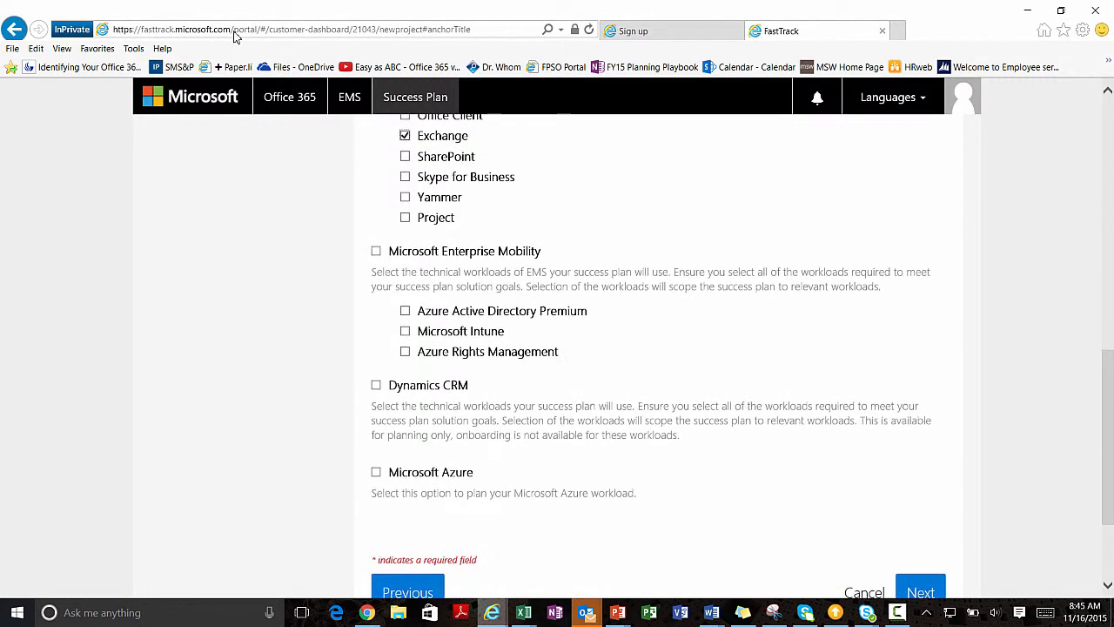
pyautogui.scroll(-2, 235, 36)
pyautogui.press('Return')
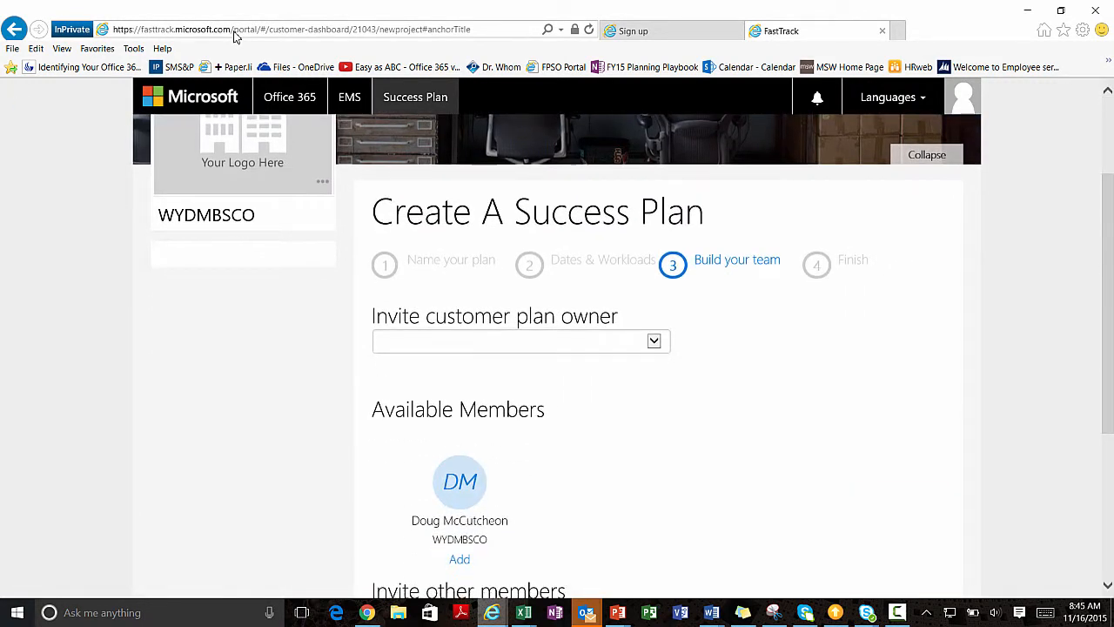
# Choose the organisation's admin as the customer plan owner.
pyautogui.hotkey('alt', 'Down')
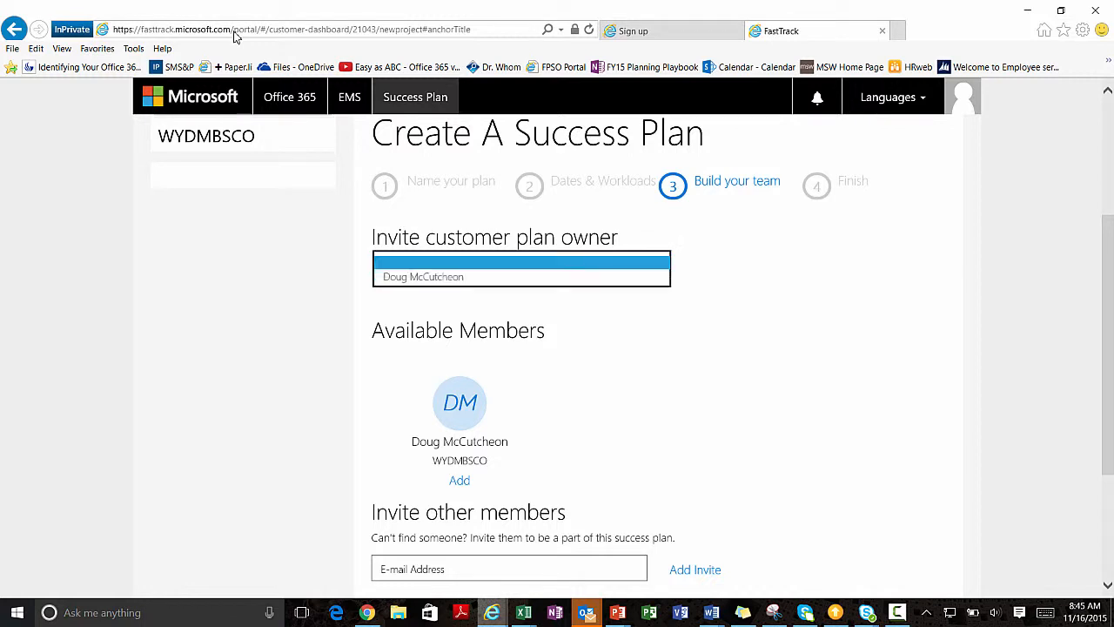
pyautogui.press('Down')
pyautogui.press('Return')
pyautogui.scroll(-2, 235, 37)
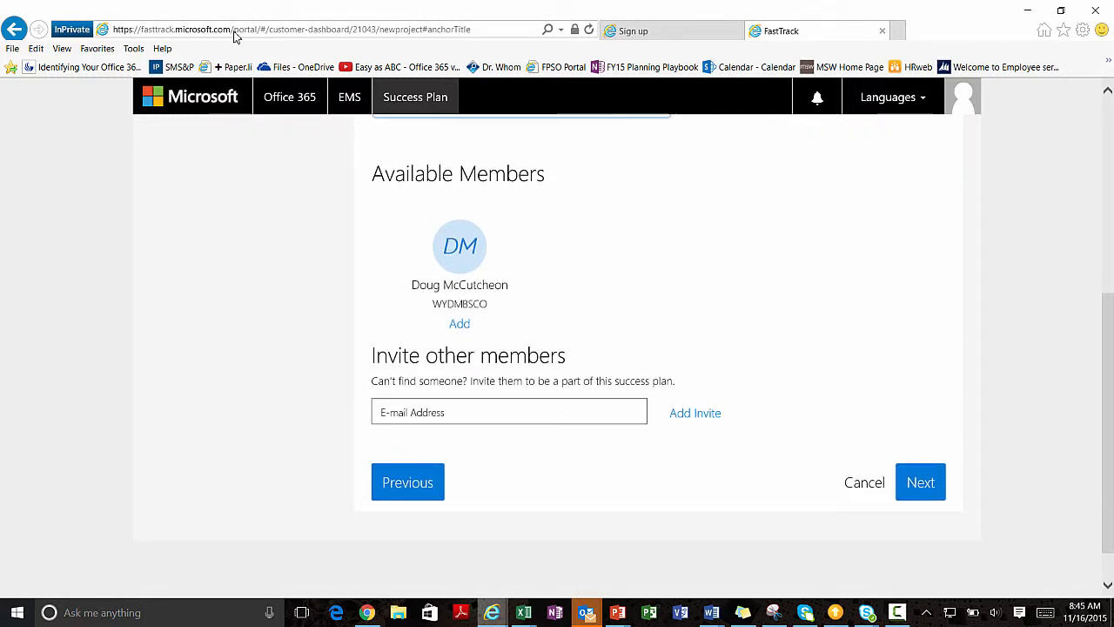
# Review the success plan and save it with Save & Finish.
pyautogui.press('Return')
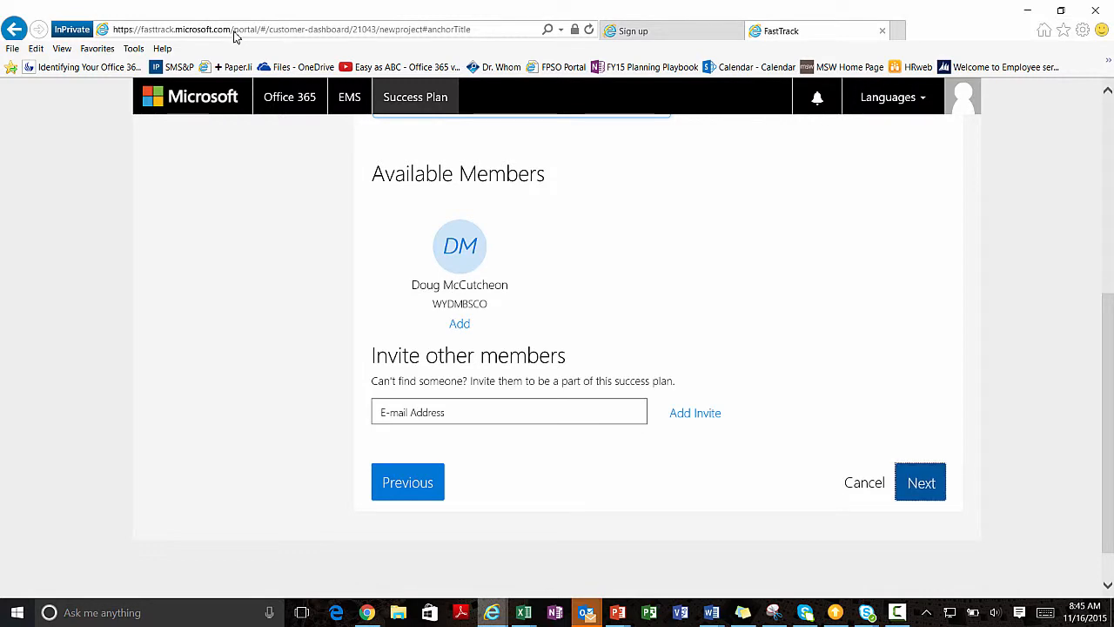
pyautogui.scroll(-5, 234, 34)
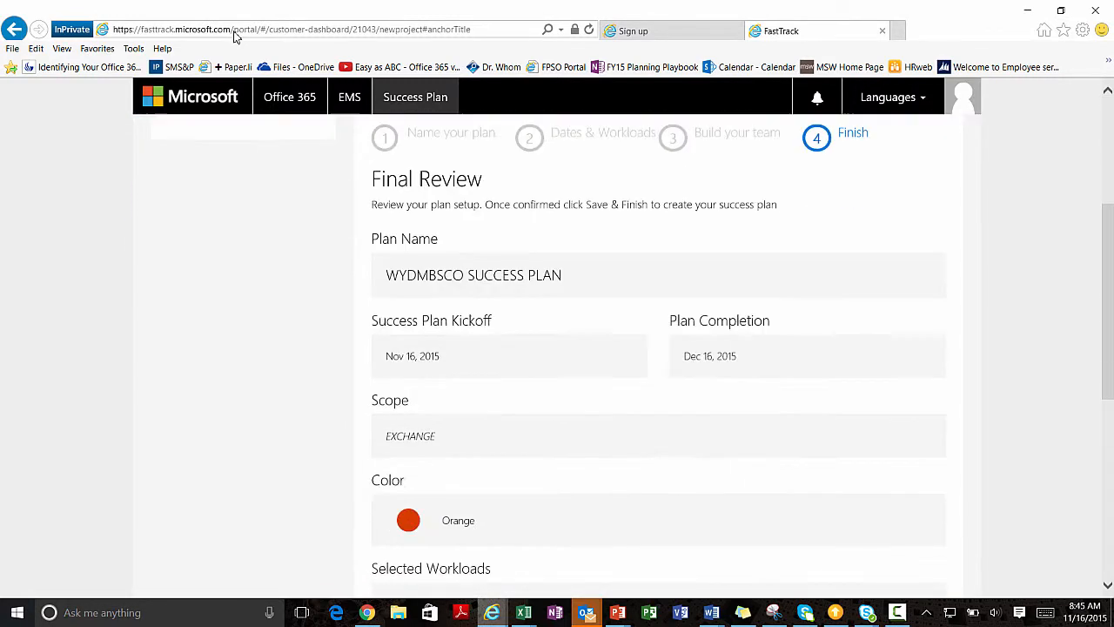
pyautogui.scroll(-2, 233, 37)
pyautogui.press('Return')
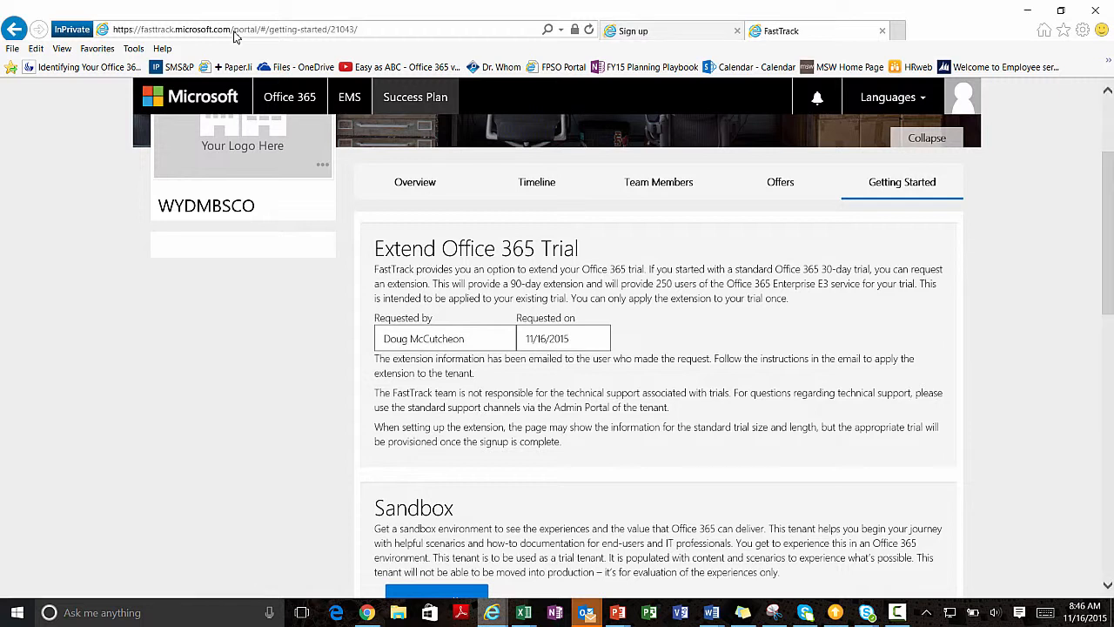
# Switch to the first browser tab with the Office 365 Home page.
pyautogui.hotkey('ctrl', 'Tab')
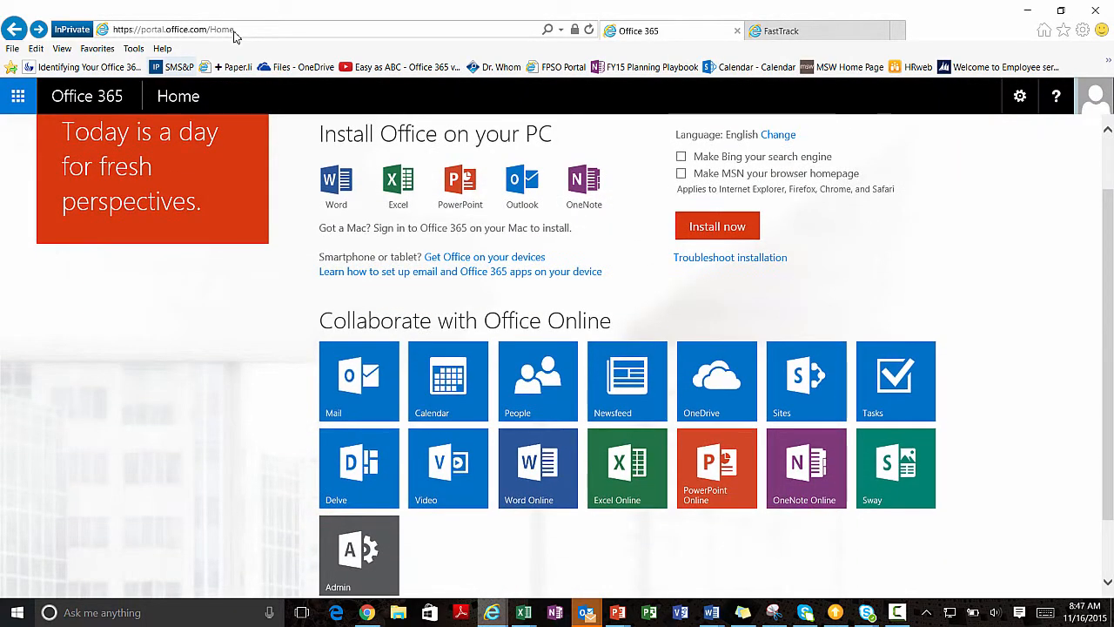
# Open Mail from the Office 365 Home page.
pyautogui.click(358, 380)
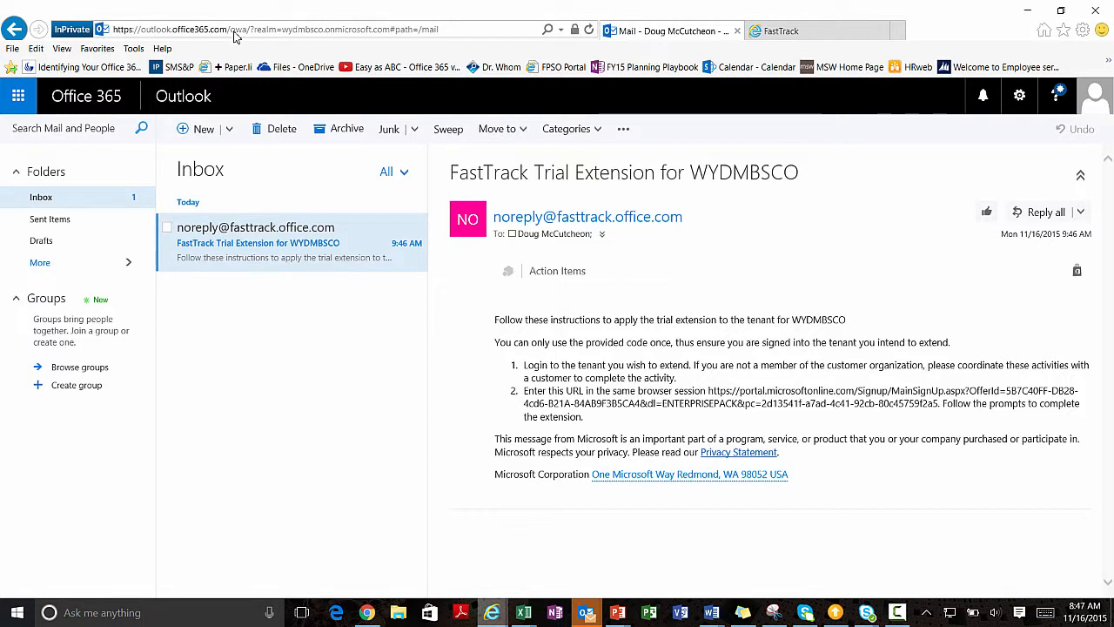
# Copy the trial extension URL from step 2 of the email and load it in the browser.
pyautogui.moveTo(707, 391)
pyautogui.mouseDown()
pyautogui.moveTo(690, 404)
pyautogui.moveTo(738, 404)
pyautogui.moveTo(583, 417)
pyautogui.moveTo(938, 404)
pyautogui.mouseUp()
pyautogui.hotkey('ctrl', 'c')
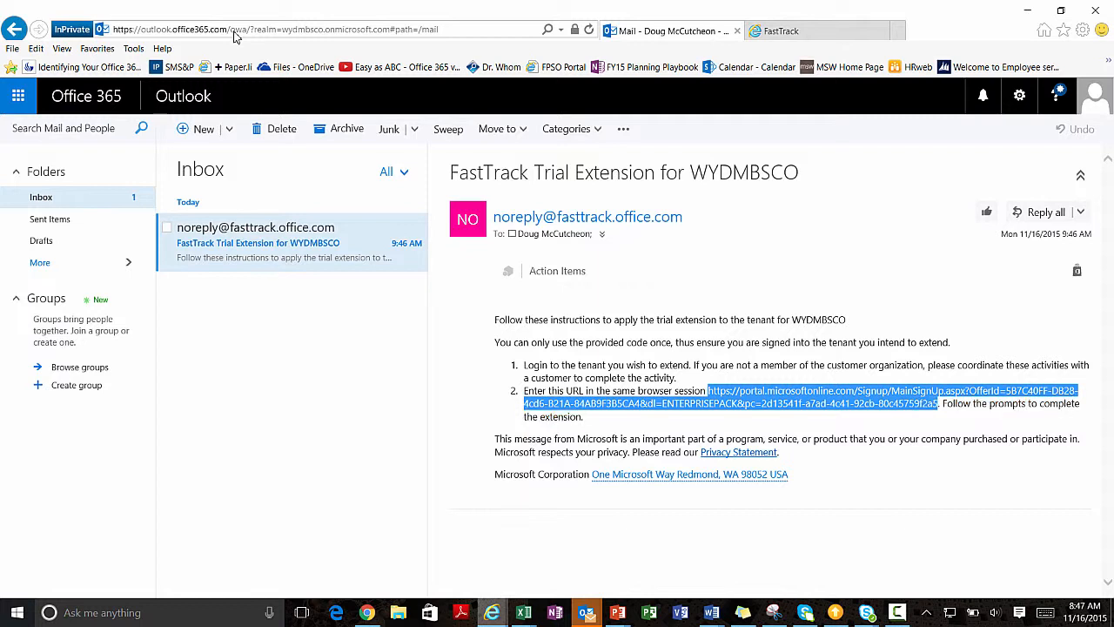
pyautogui.click(19, 96)
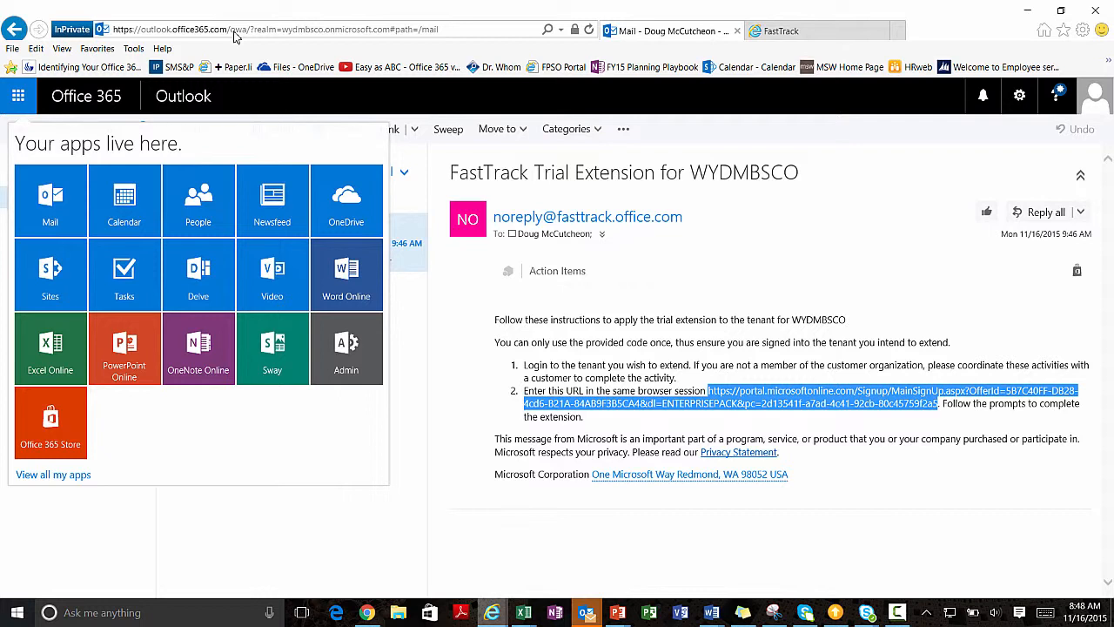
pyautogui.click(233, 32)
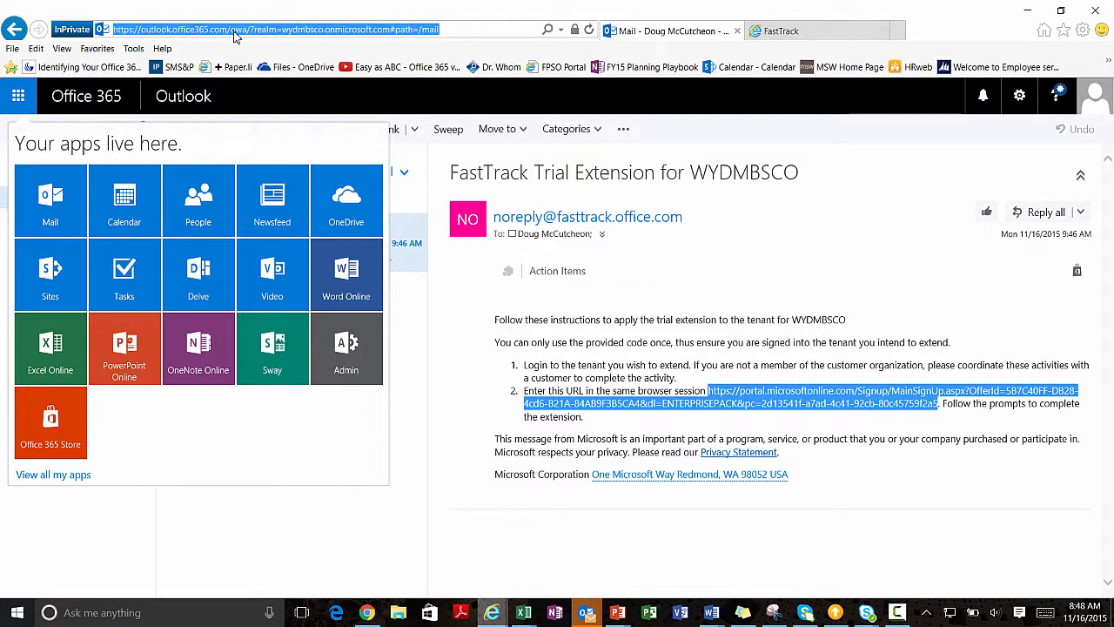
pyautogui.hotkey('ctrl', 'v')
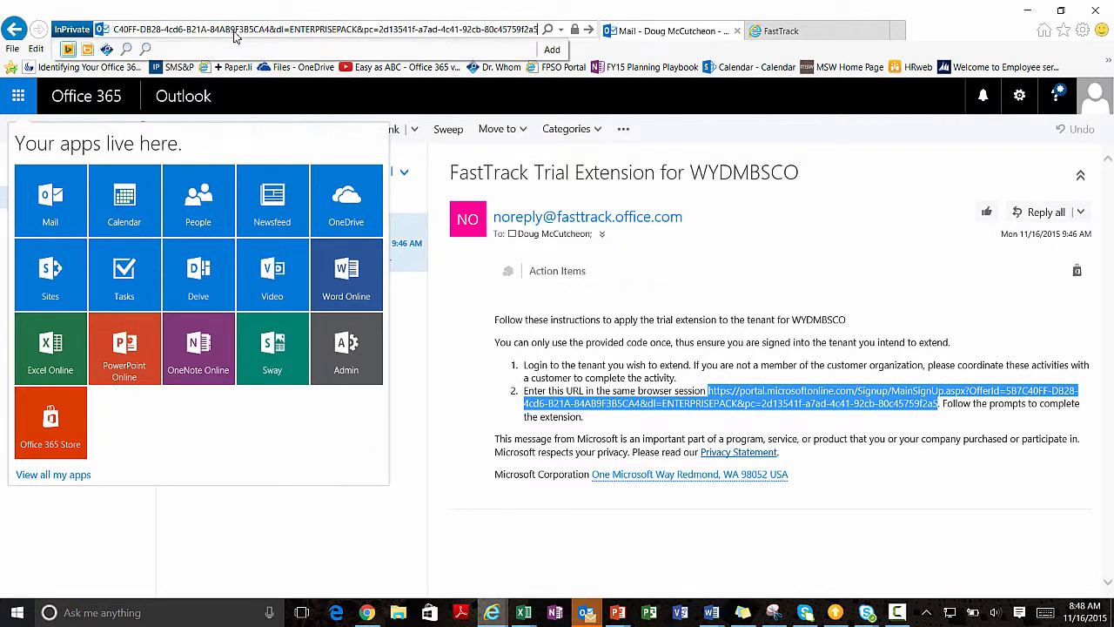
pyautogui.press('Return')
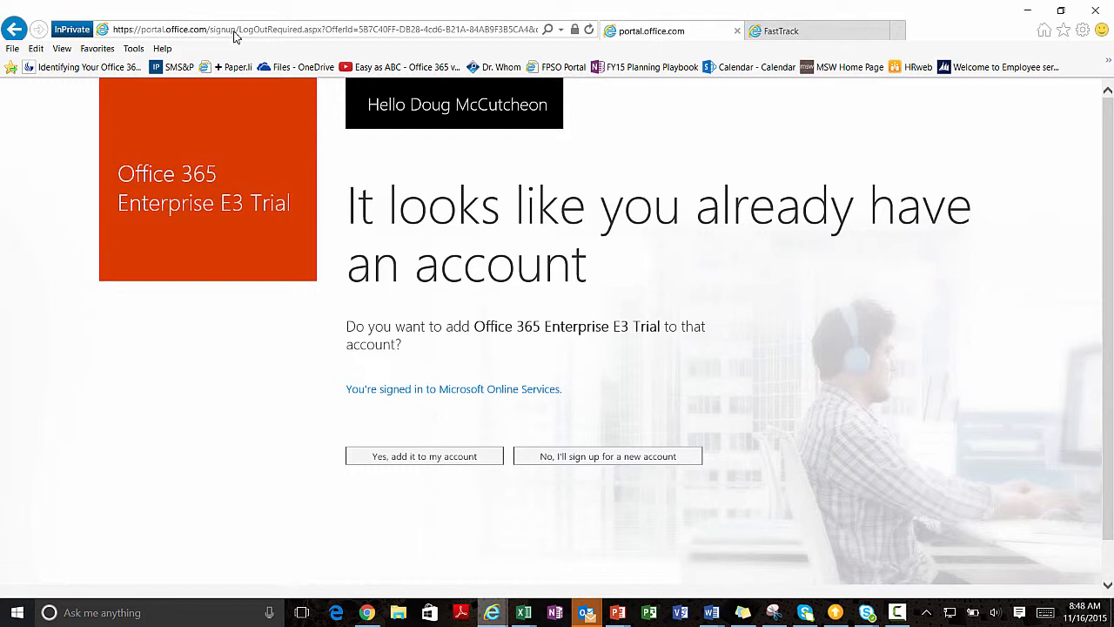
# Accept adding the Enterprise E3 Trial to the existing account, then expand Billing in the admin center.
pyautogui.press('Return')
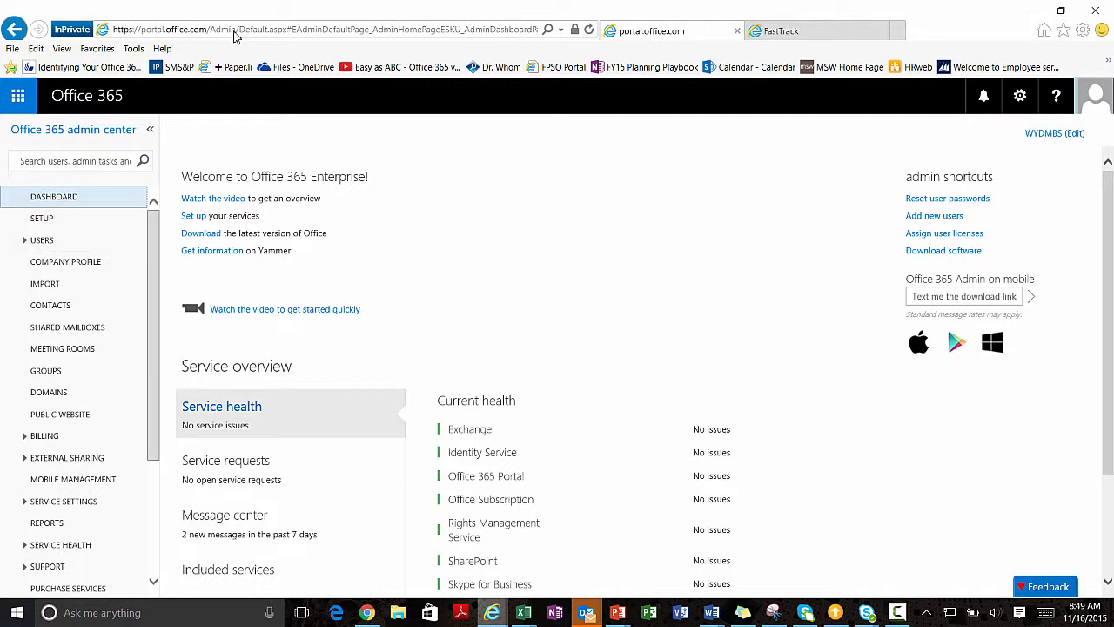
pyautogui.scroll(-3, 74, 280)
pyautogui.click(44, 279)
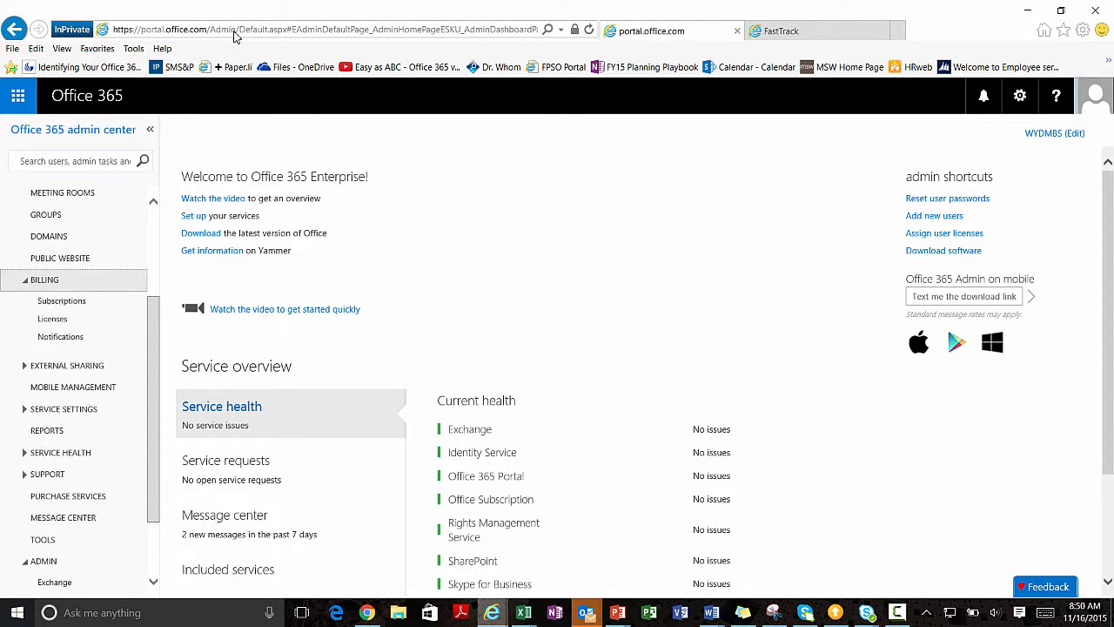